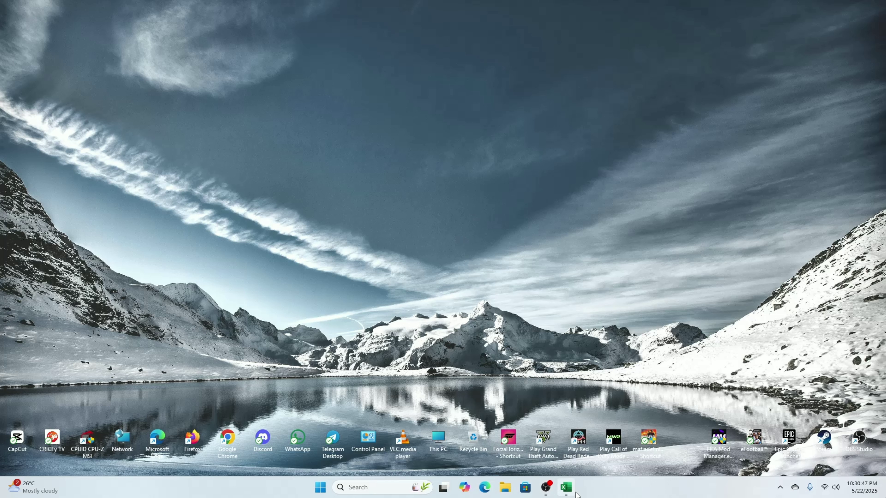
Step: Switch to the open Excel workbook and look through its MATCH, INDEX, INDIRECT and OFFSET sheets, returning to MATCH
left_click(565, 487)
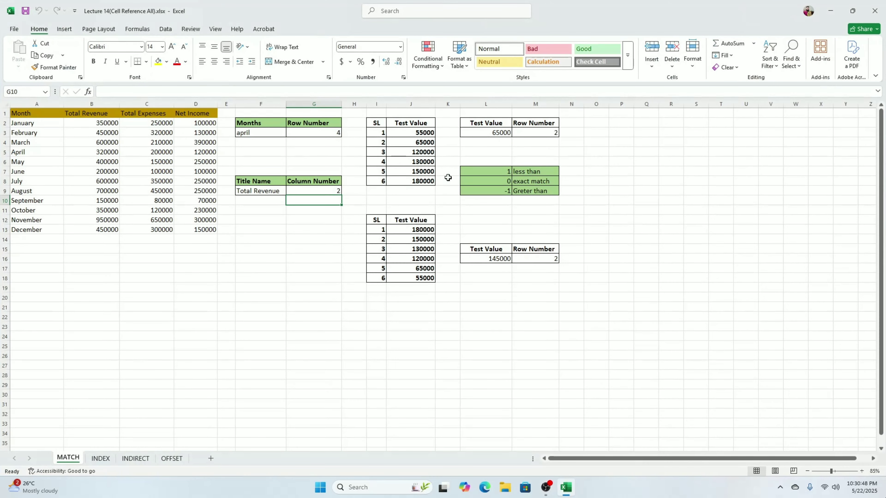
left_click(100, 458)
left_click(68, 459)
left_click(100, 459)
left_click(136, 458)
left_click(172, 458)
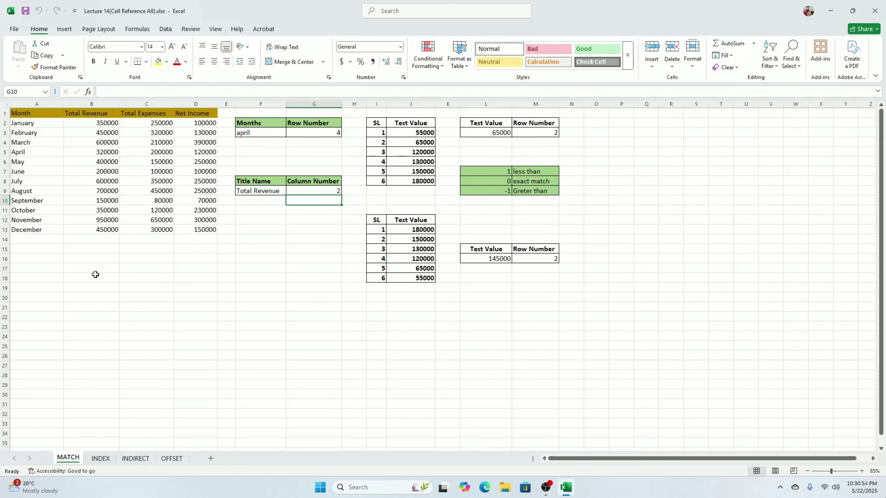
scroll(285, 372, "up", 3)
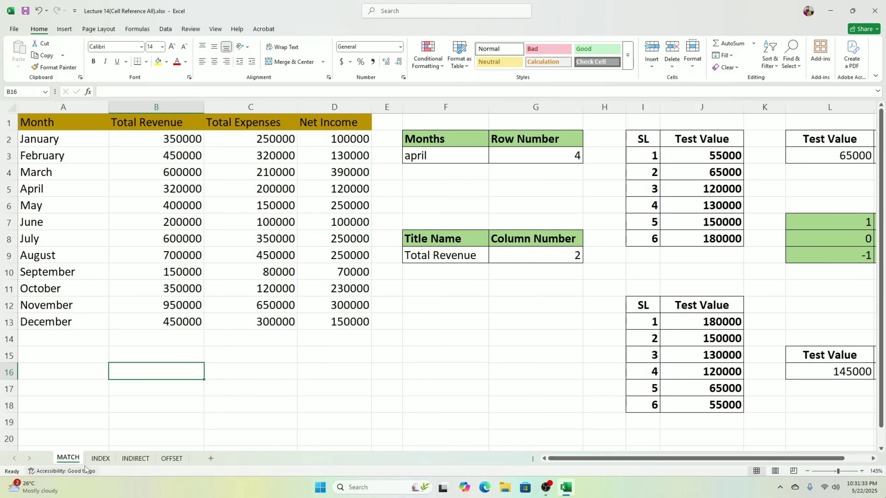
left_click(94, 462)
left_click(133, 461)
left_click(169, 460)
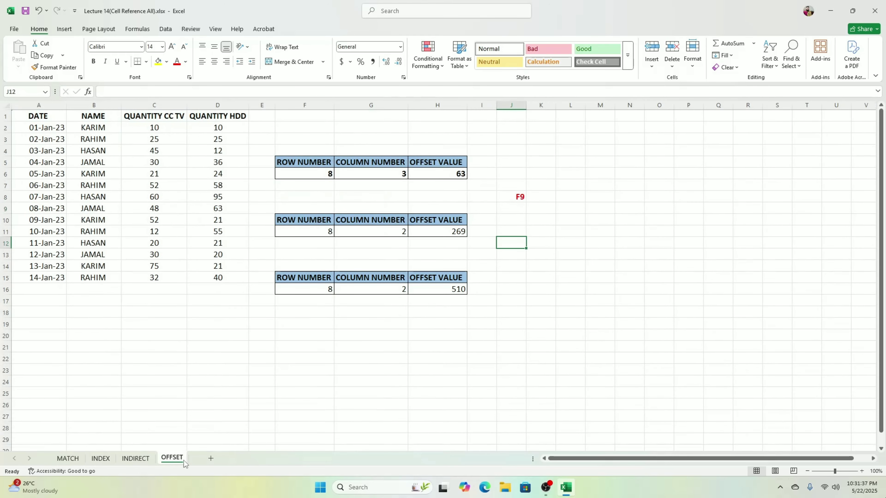
left_click(69, 462)
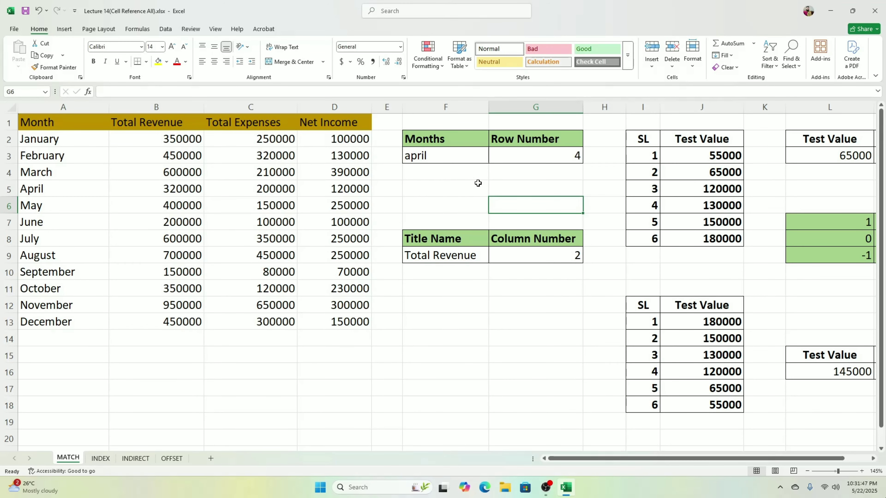
Step: Examine the month and title lookup cells F3 and F9 and the formulas beside them in G3 and G9
mouse_move(451, 190)
left_mouse_down()
mouse_move(463, 206)
mouse_move(510, 204)
left_mouse_up()
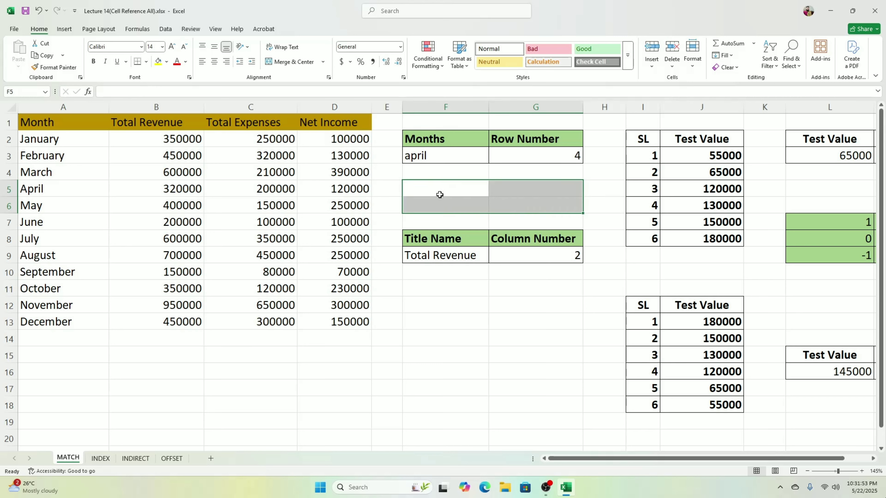
left_click_drag(418, 186, 515, 201)
left_click_drag(446, 188, 514, 207)
left_click(530, 156)
left_click(458, 157)
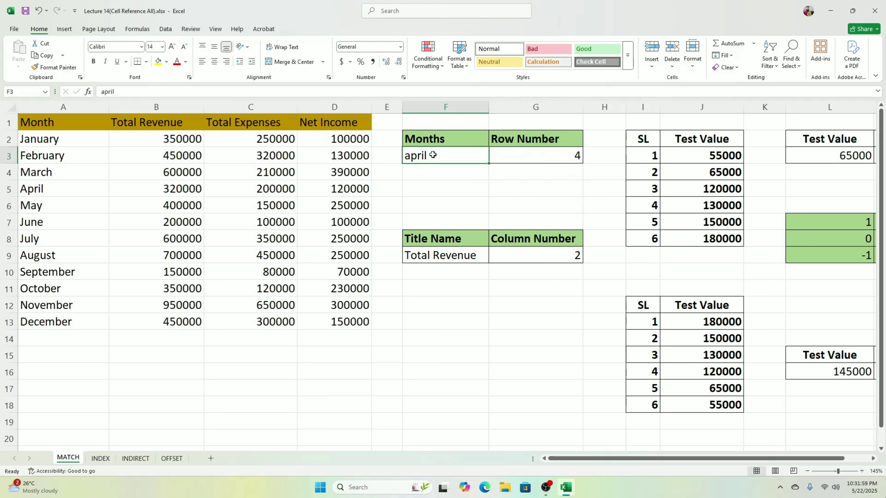
left_click(544, 153)
left_click(426, 161)
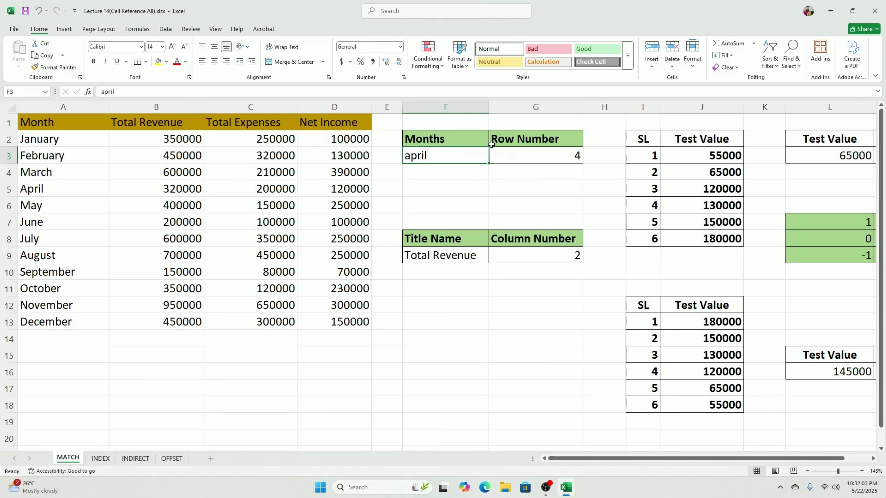
left_click(515, 154)
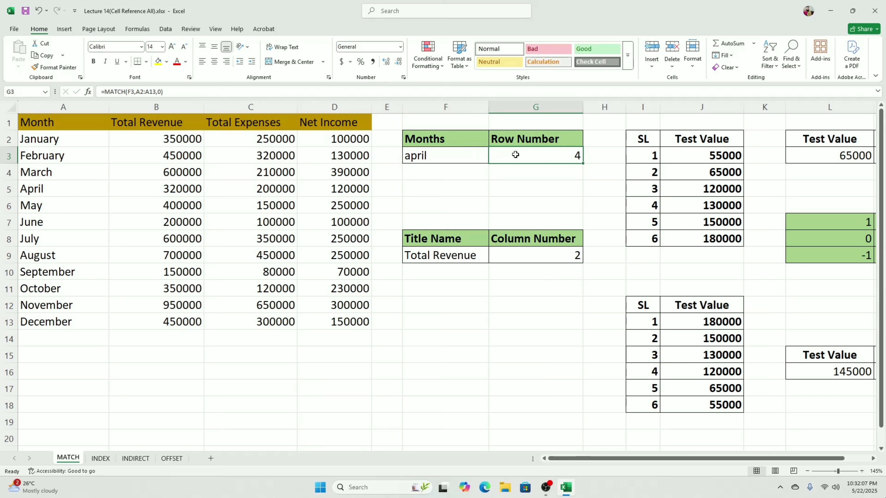
left_click(450, 258)
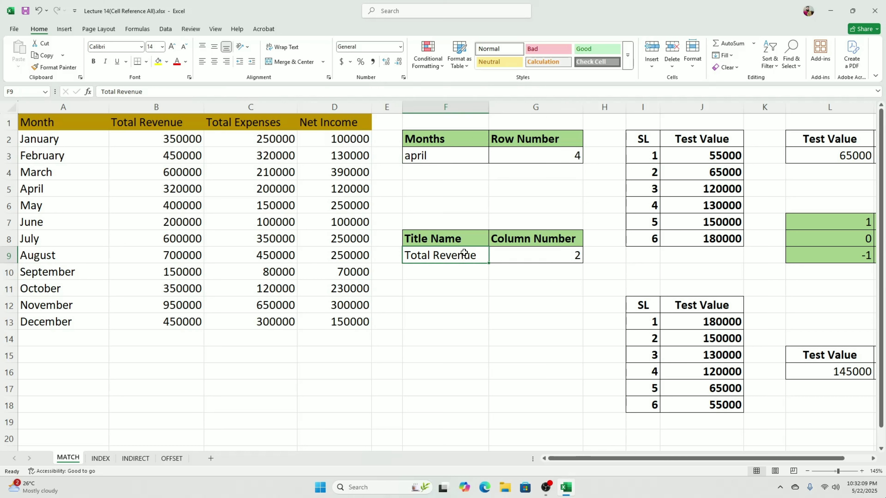
left_click(537, 257)
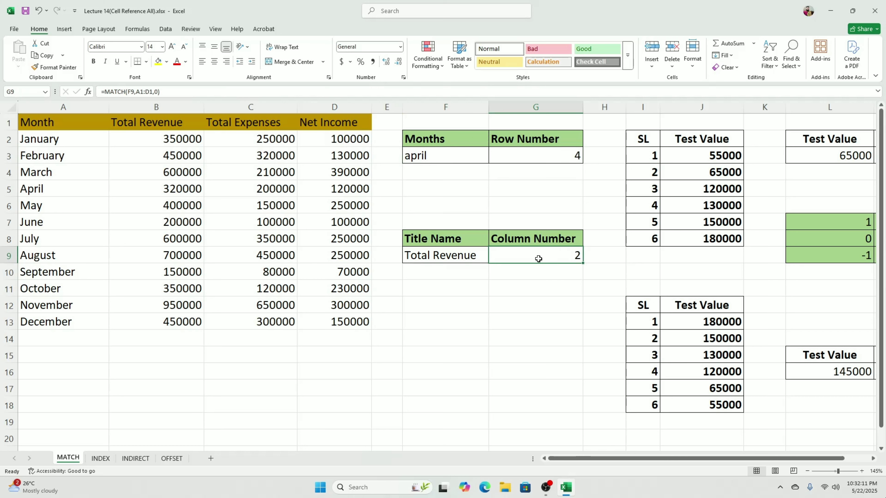
left_click(478, 156)
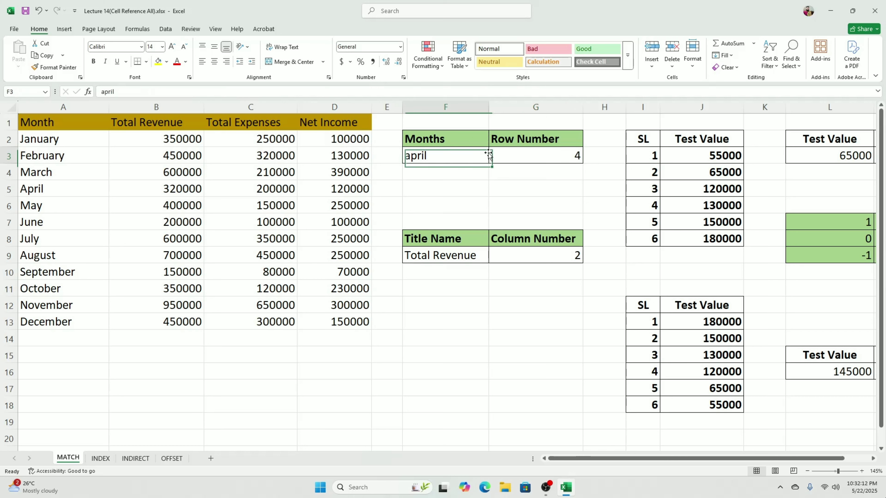
Step: Clear the Row Number cell G3 and enter =MATCH(F3,A2:A13,0) to find the month's position by exact match
left_click(534, 158)
key("Delete")
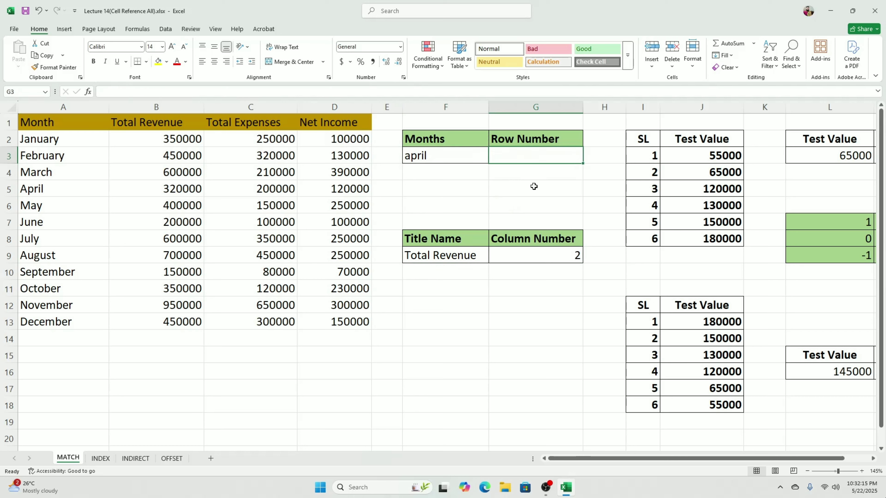
type("=match")
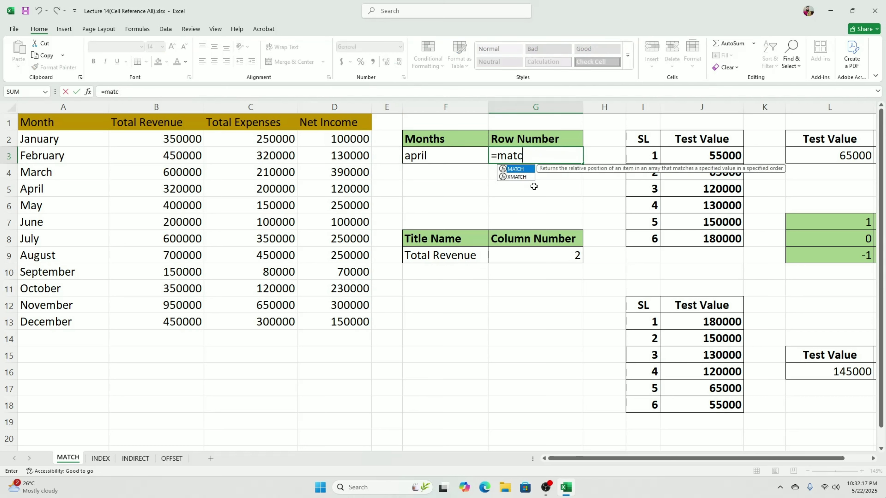
key("Tab")
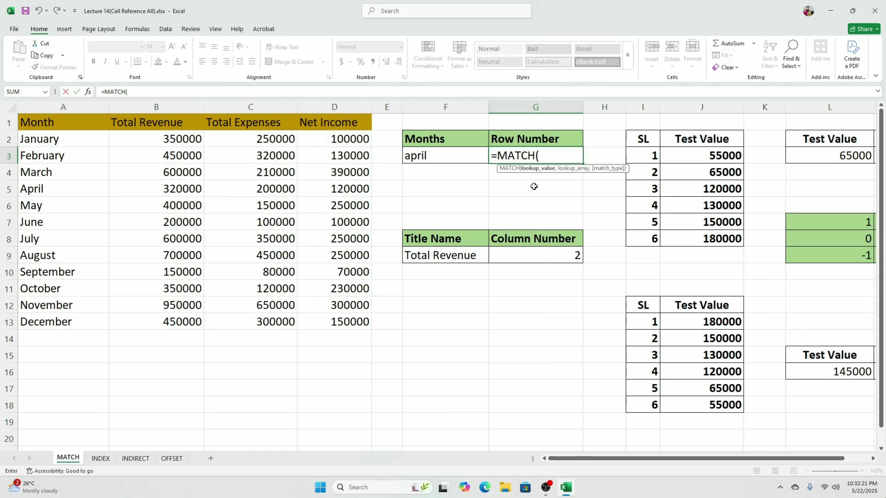
key("Left")
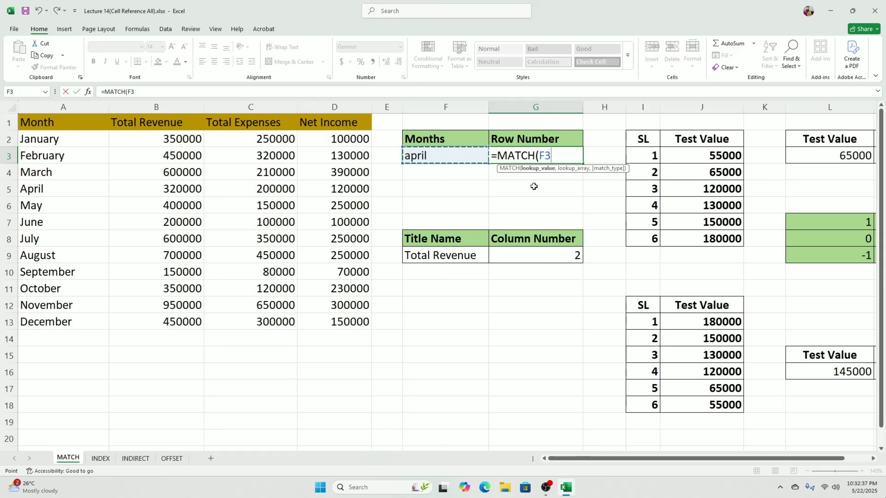
type(",")
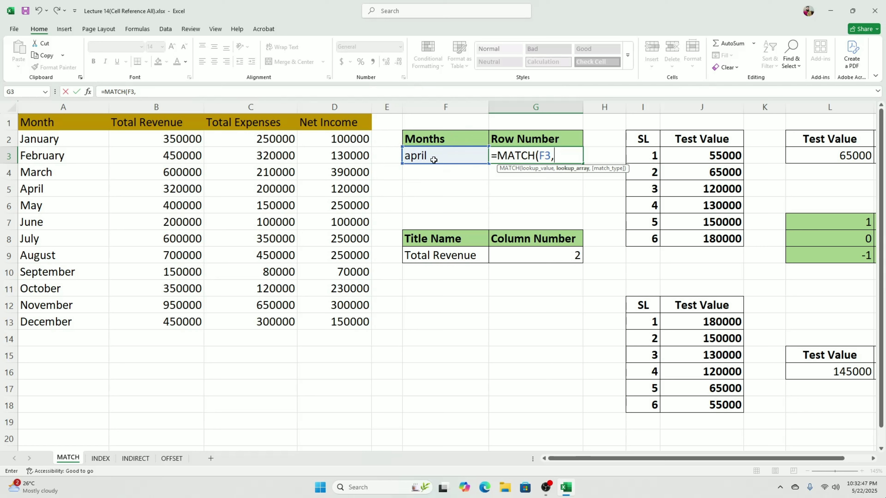
left_click_drag(75, 139, 53, 322)
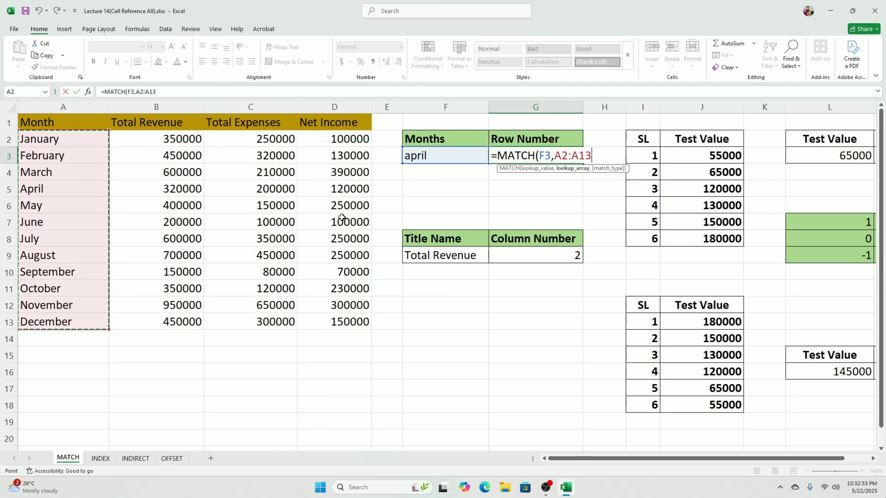
type(",")
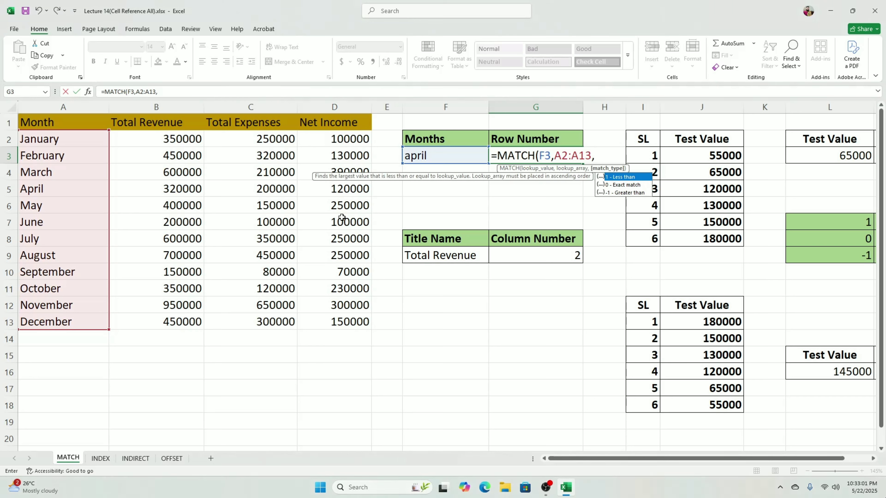
key("Down")
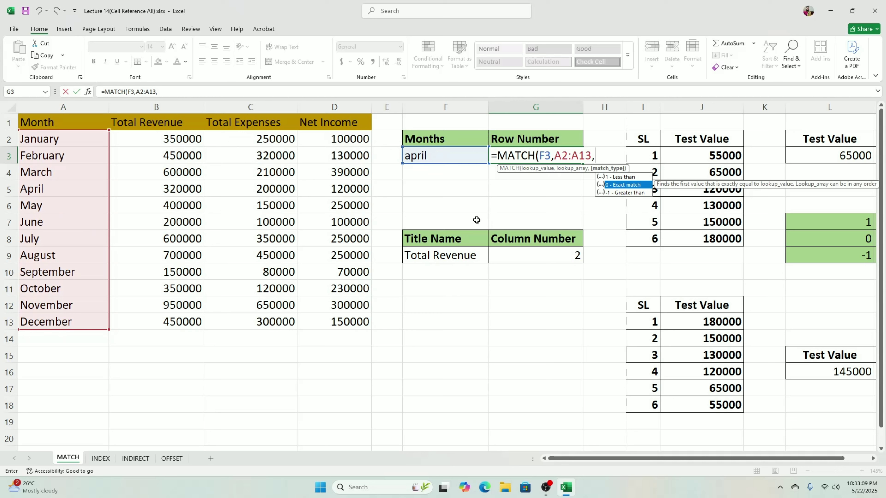
key("Tab")
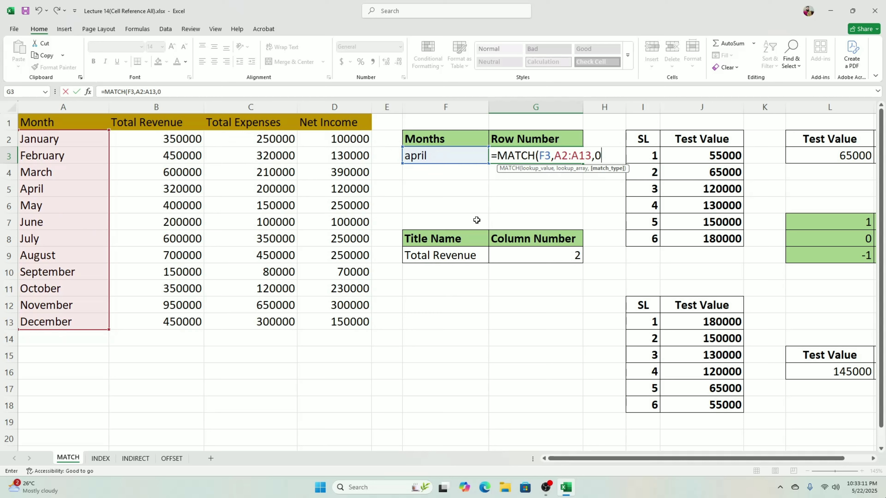
key("Return")
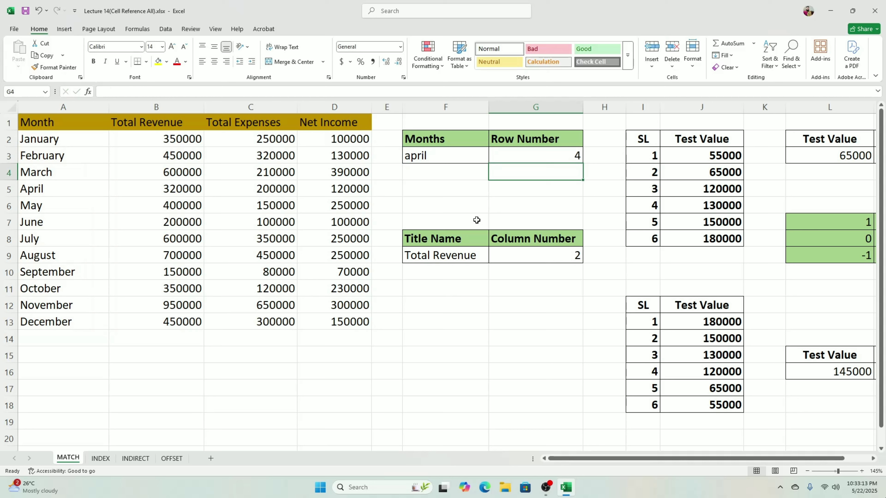
Step: Change the lookup month in F3 to july and compare the Row Number result with July's position within A2:A13
left_click(454, 157)
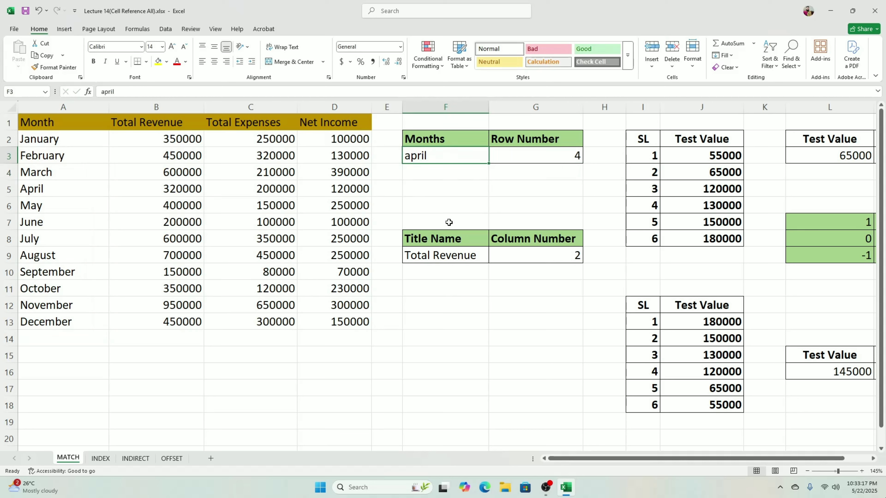
type("july")
key("Return")
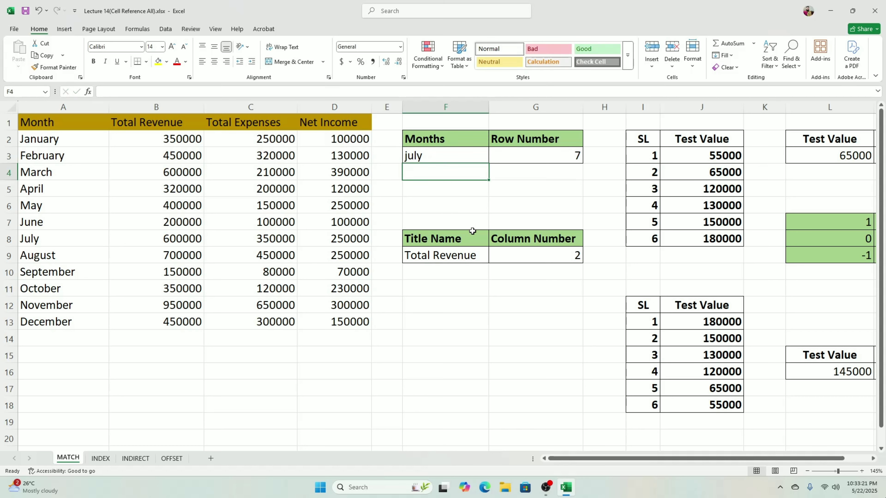
left_click(43, 240)
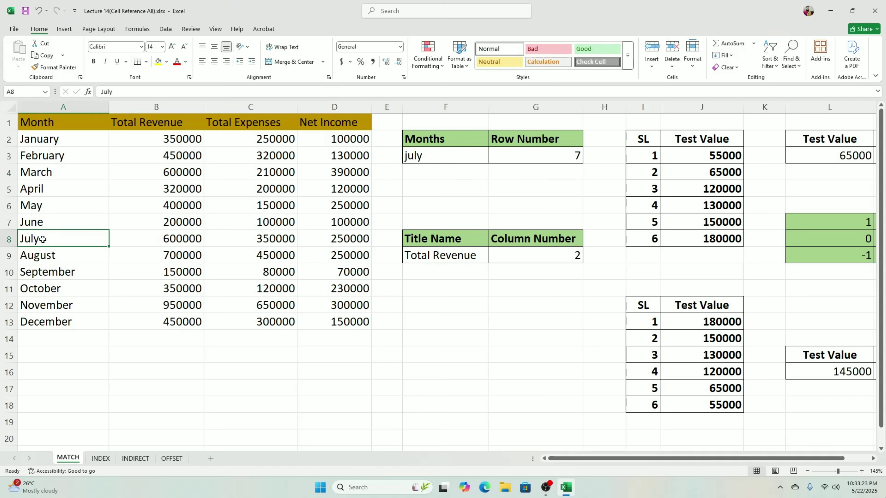
left_click(9, 238)
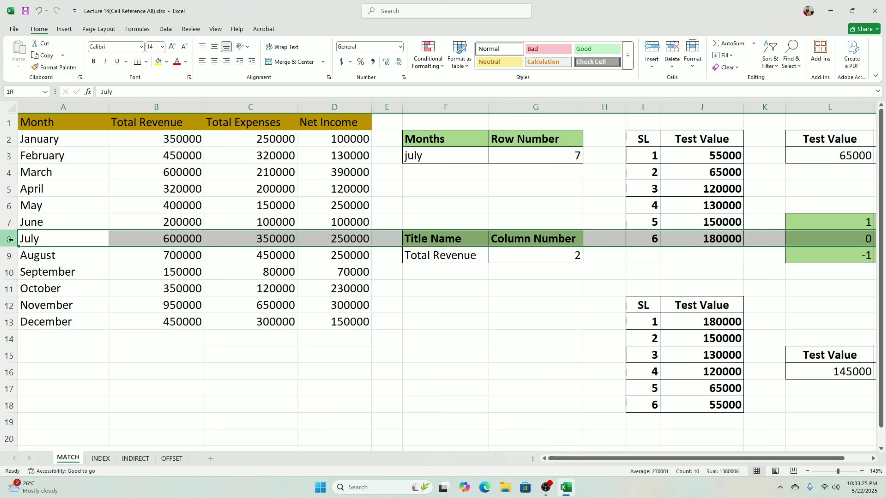
left_click(563, 155)
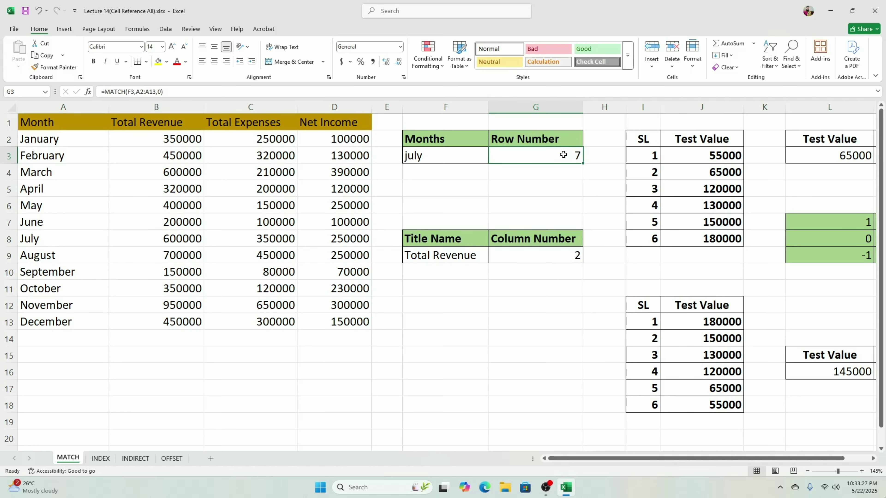
left_click_drag(64, 140, 69, 323)
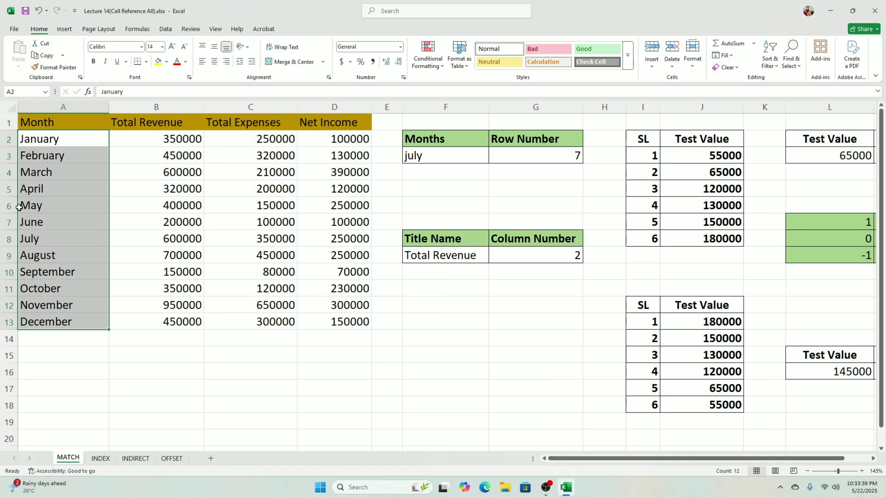
left_click(5, 240)
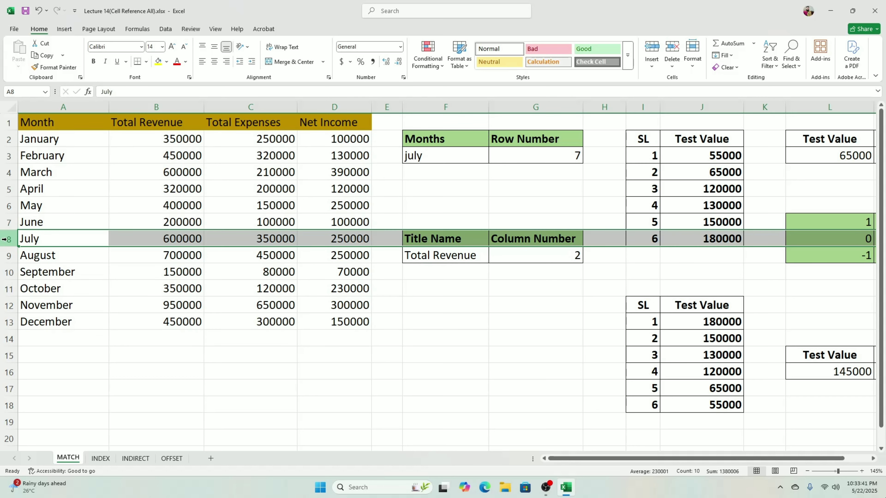
Step: Change the lookup month in F3 to october and check the Row Number result in G3
left_click(423, 157)
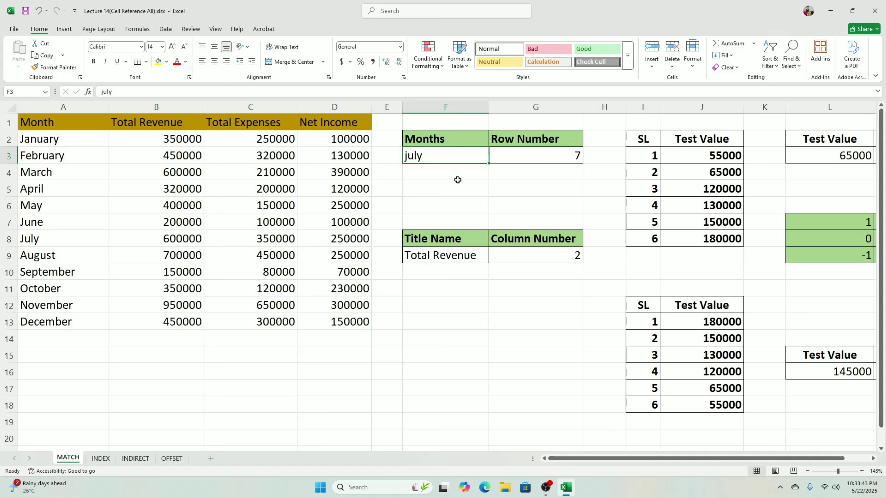
left_click(524, 159)
left_click(414, 159)
type("octo")
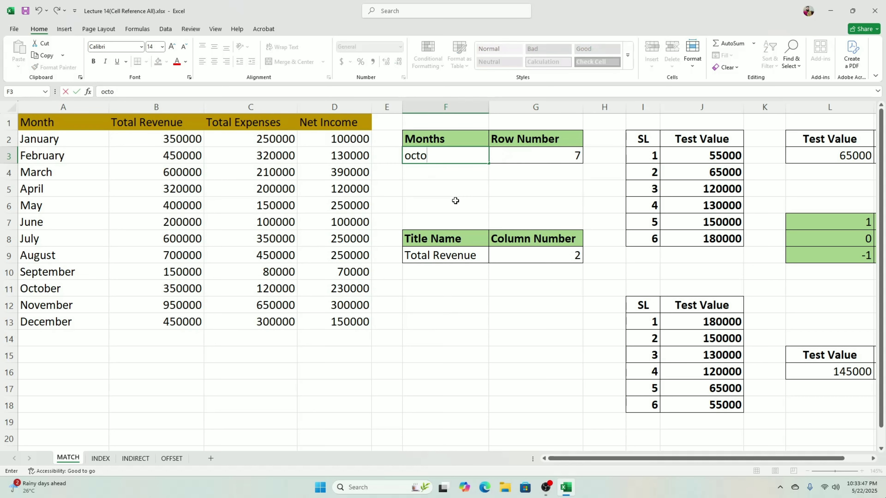
type("ber")
key("Return")
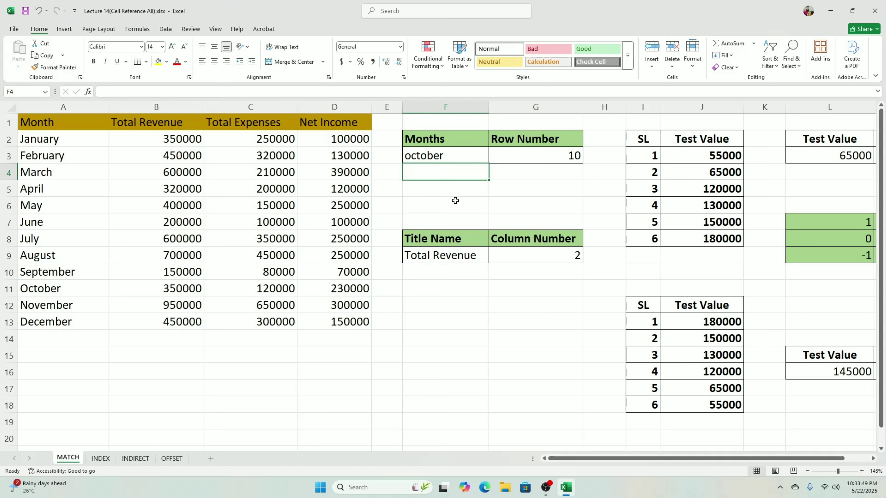
left_click(562, 153)
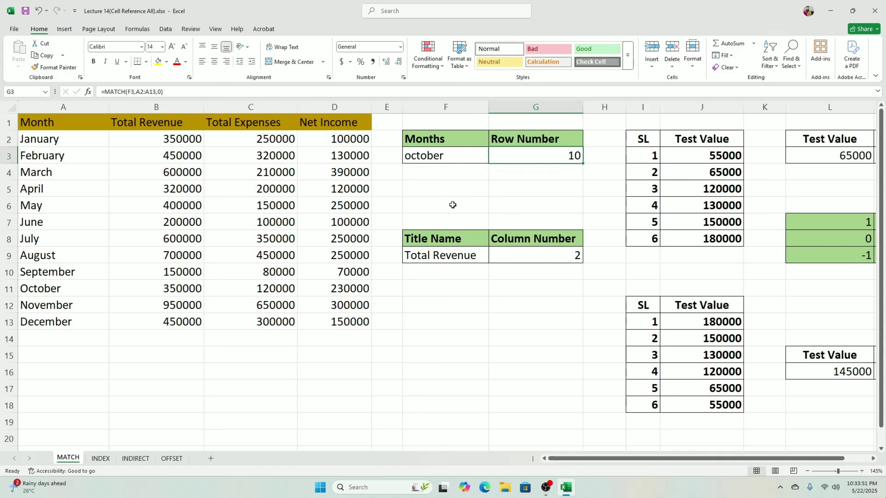
left_click(434, 157)
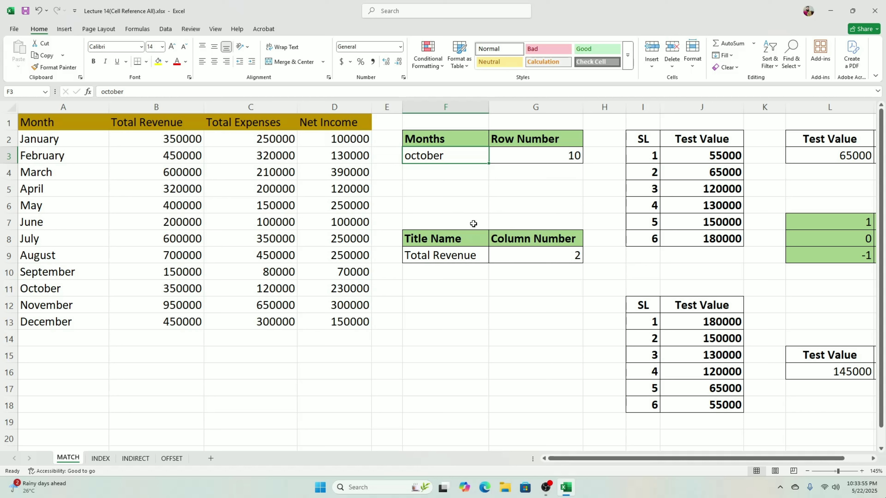
left_click(466, 257)
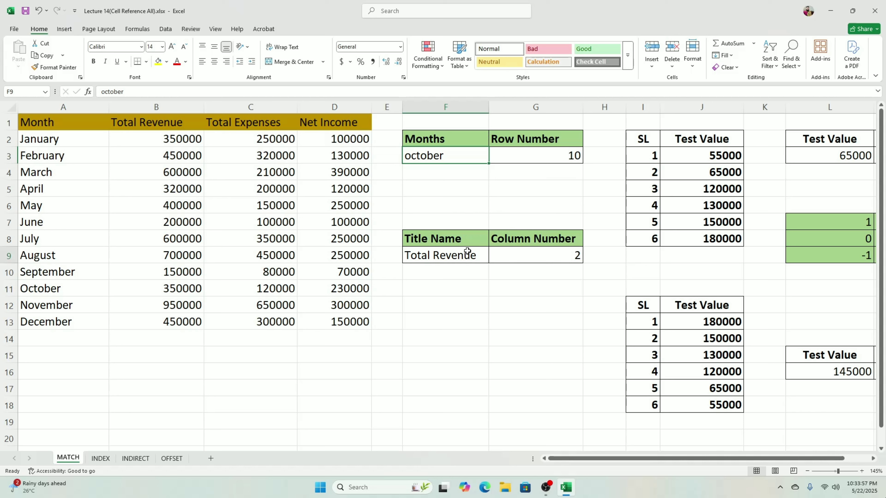
Step: Clear the Column Number cell G9 and enter =MATCH(F9,A1:D1,0) to find the title's position in the header row by exact match
left_click(505, 259)
key("Delete")
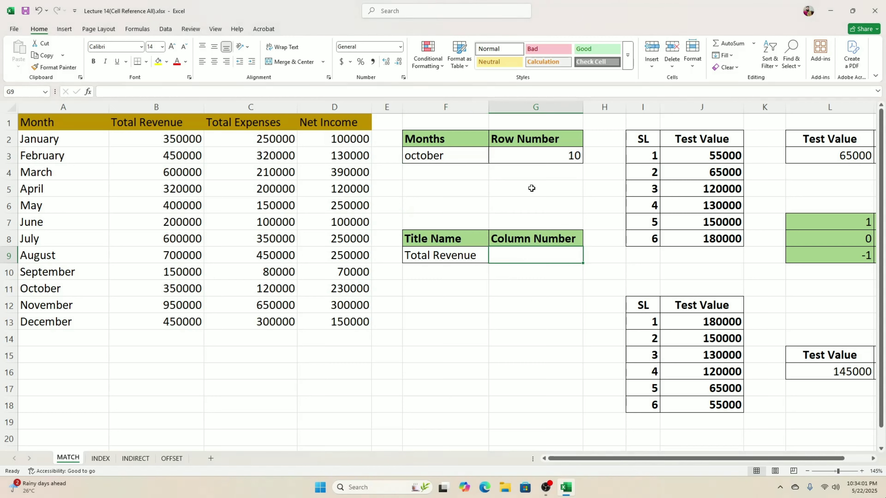
left_click(527, 155)
left_click(533, 259)
type("=,")
key("BackSpace")
type("match")
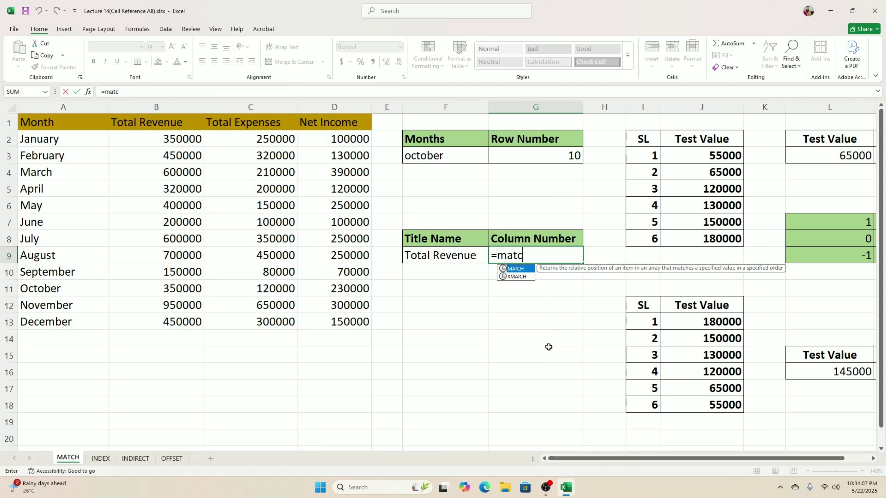
key("Tab")
key("Left")
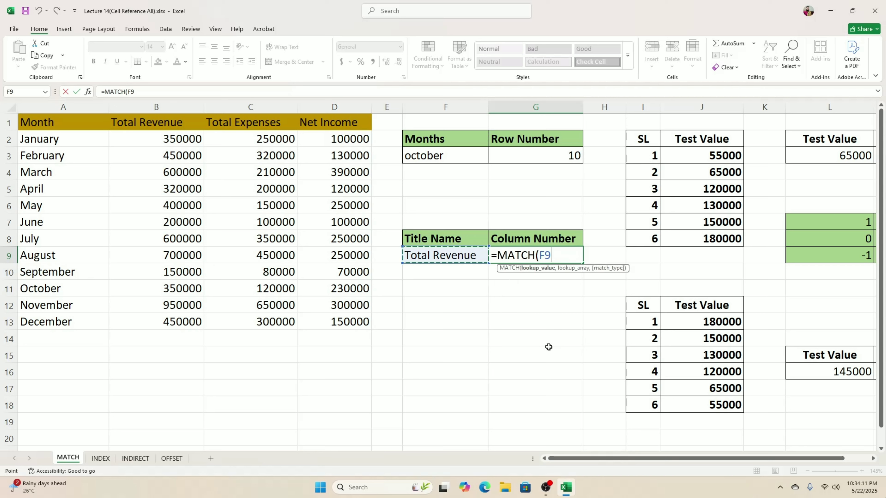
type(",")
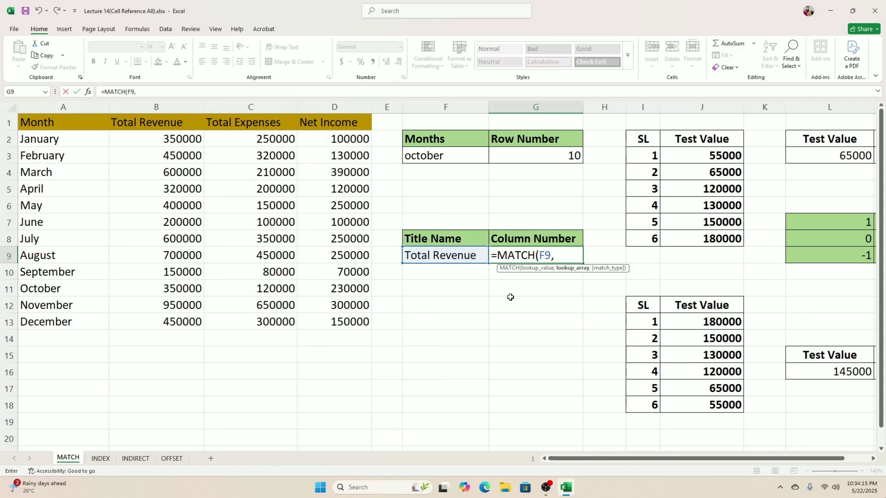
left_click_drag(43, 119, 347, 122)
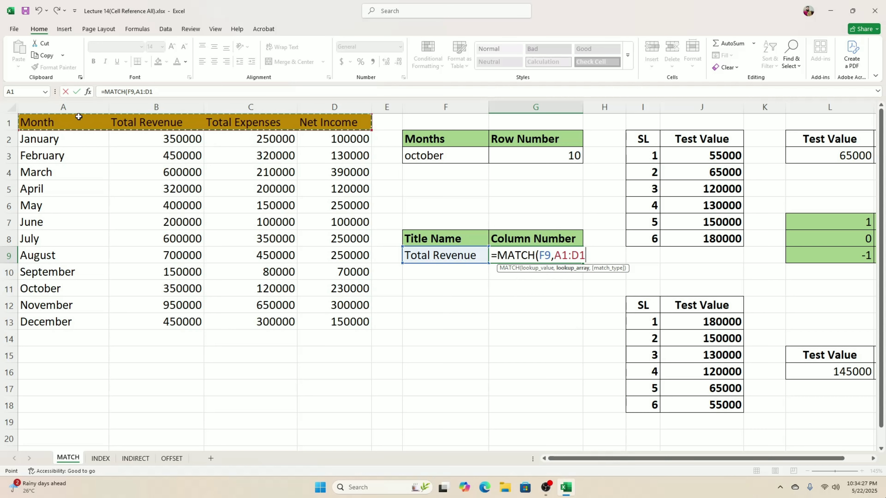
type(",")
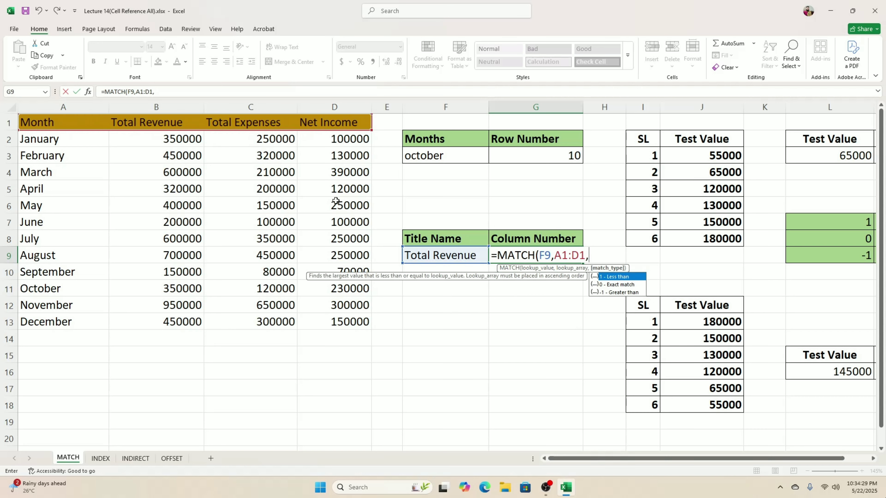
key("Down")
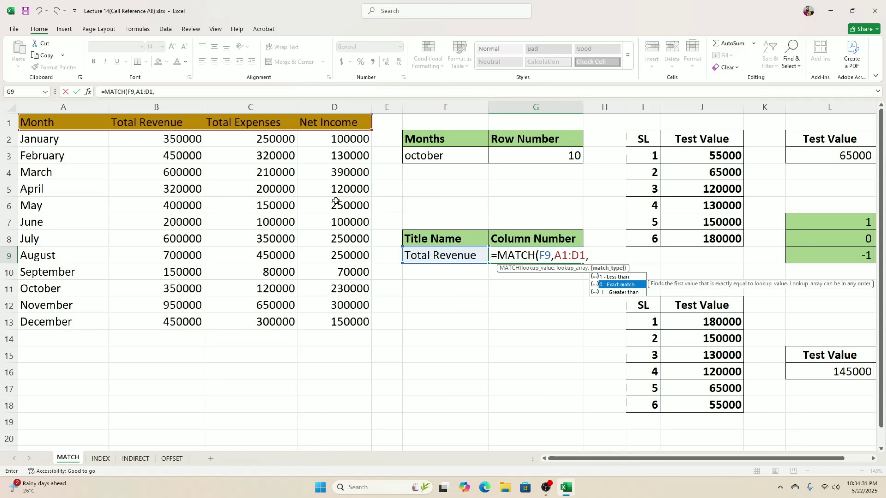
key("Tab")
key("Return")
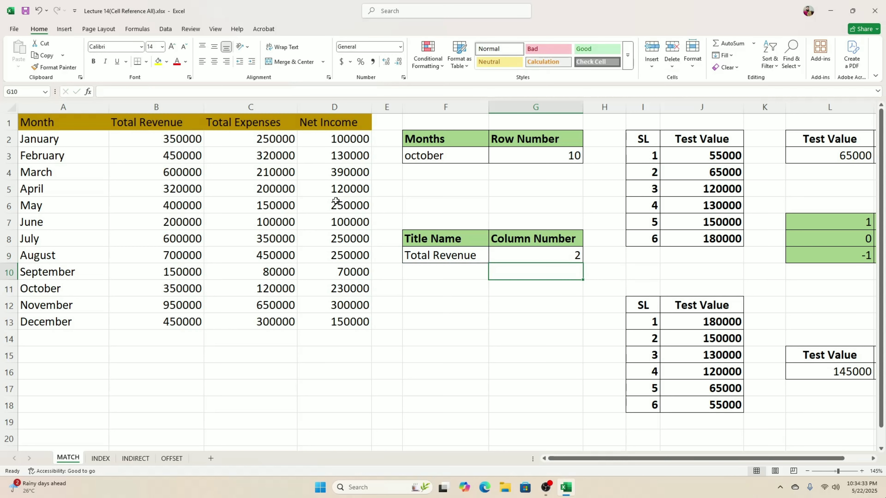
Step: Change the lookup title in F9 to net income and check the Column Number result and formula in G9
left_click(418, 256)
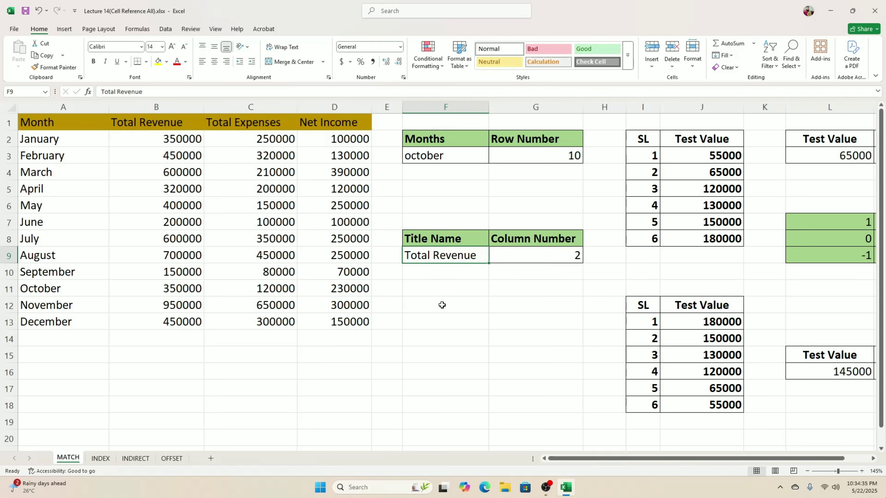
type("net inco")
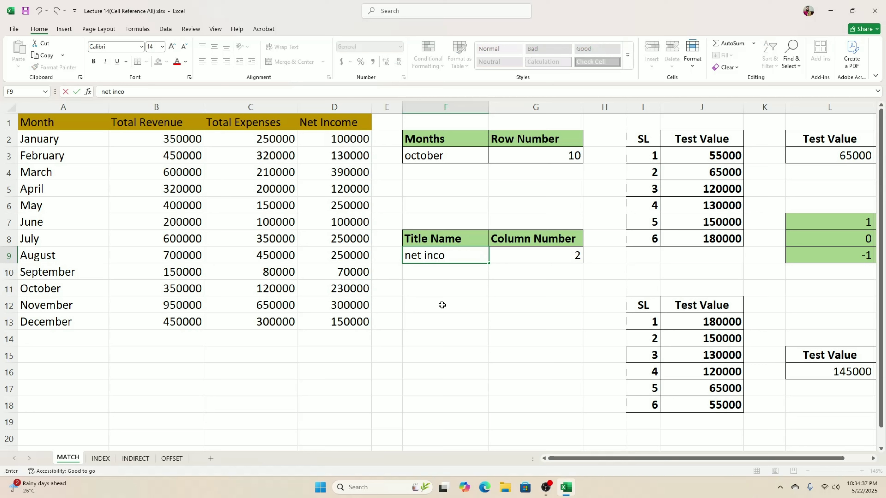
type("me\\")
key("Return")
key("Up")
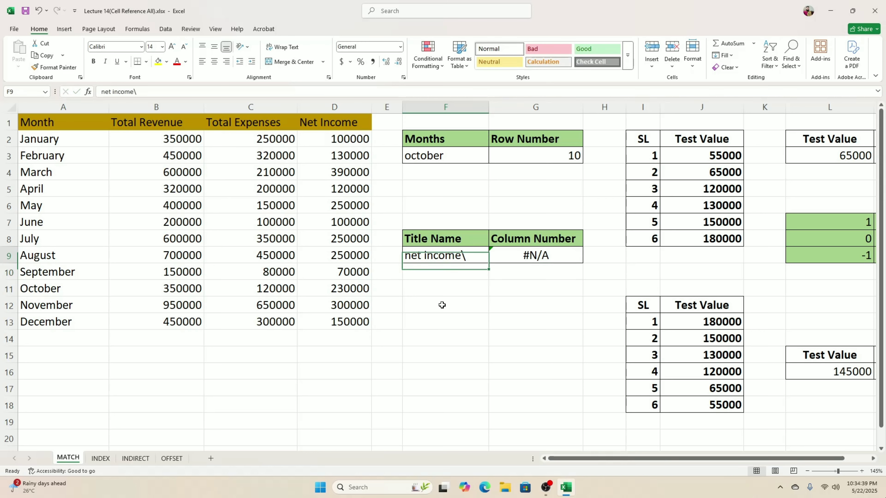
key("F2")
key("BackSpace")
key("Return")
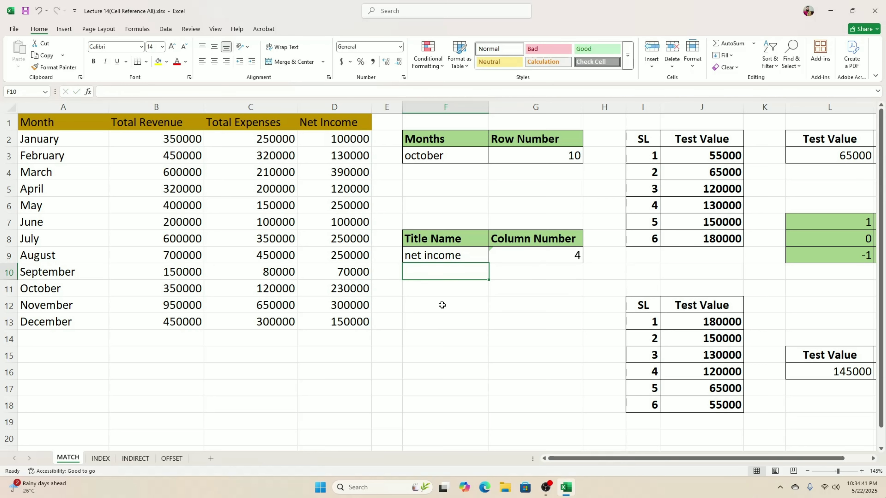
left_click(520, 253)
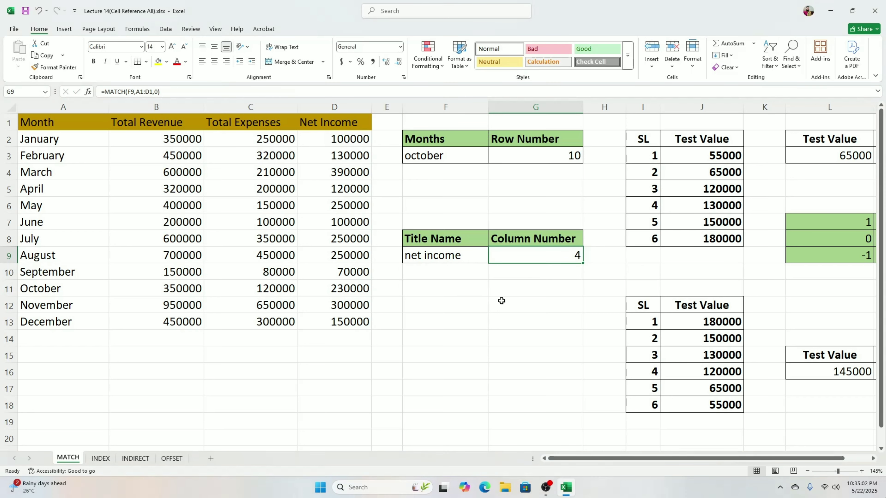
left_click(523, 326)
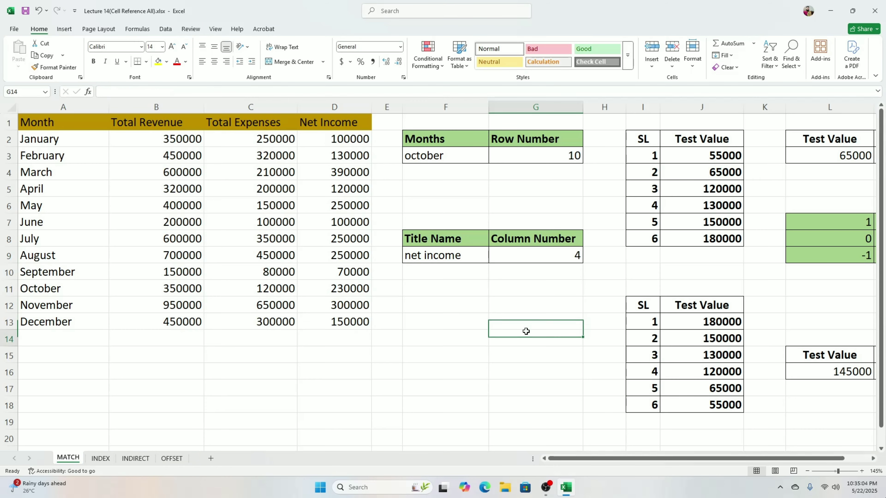
Step: Examine the test value in L3 and the MATCH formula beside it in M3
left_click(526, 332)
scroll(629, 461, "right", 1)
scroll(874, 460, "right", 2)
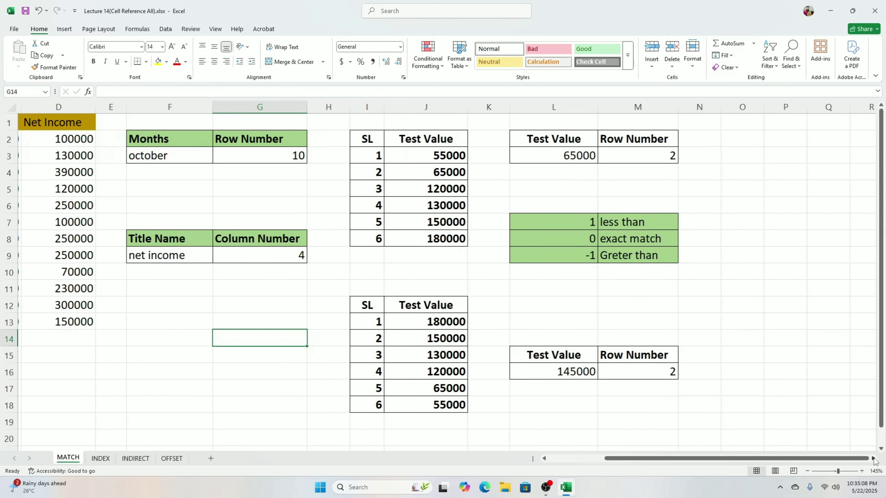
scroll(874, 461, "right", 1)
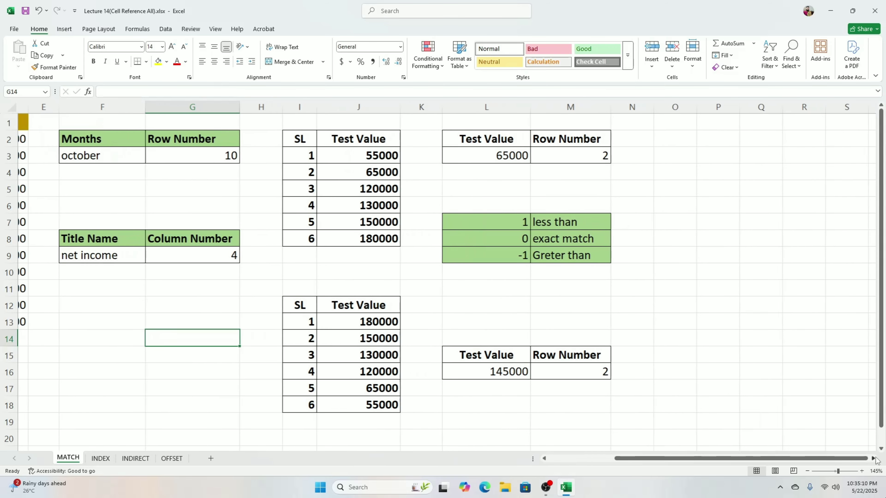
left_click(478, 156)
left_click(541, 162)
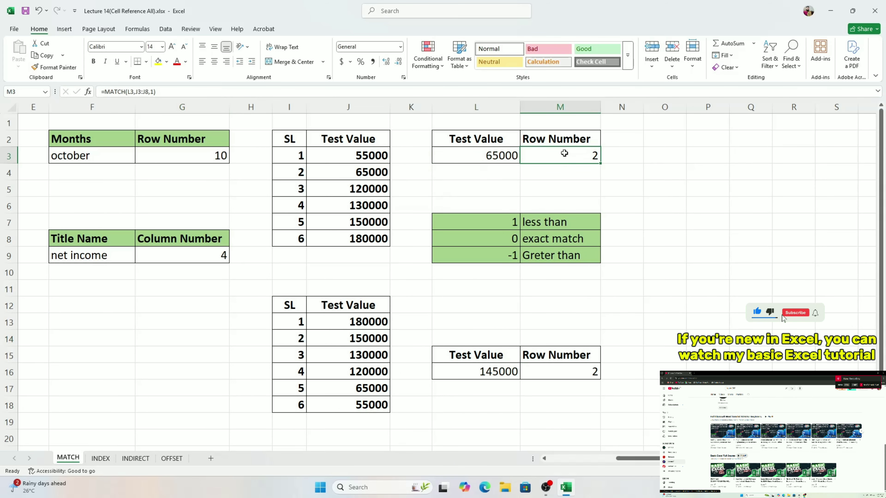
left_click(476, 158)
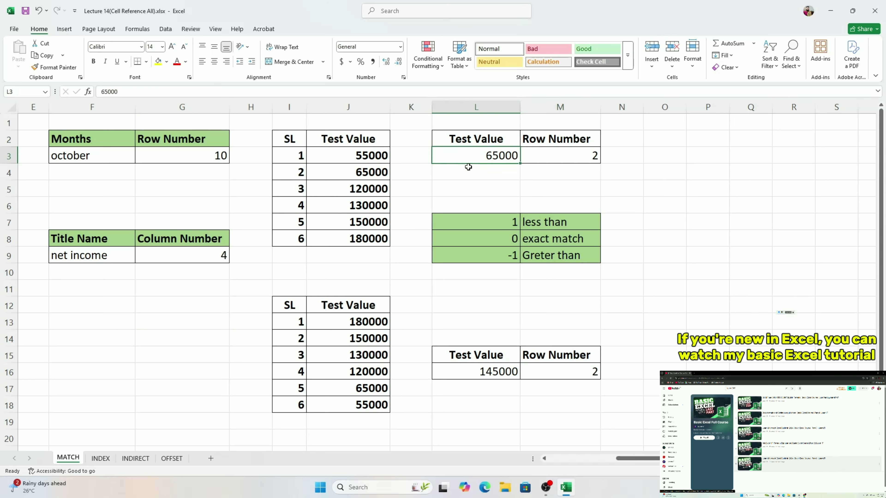
left_click(567, 161)
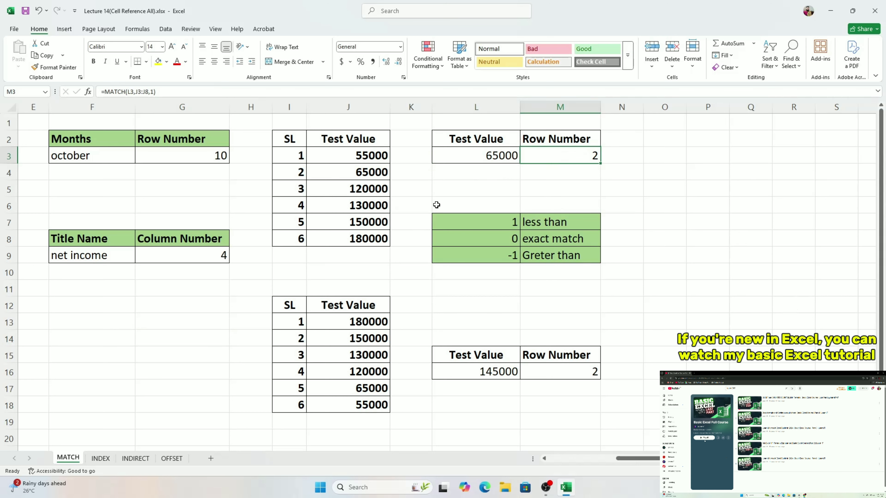
Step: Review the match type list in L7:M9 and relate it to the match type used in the M3 formula
left_click_drag(496, 224, 553, 265)
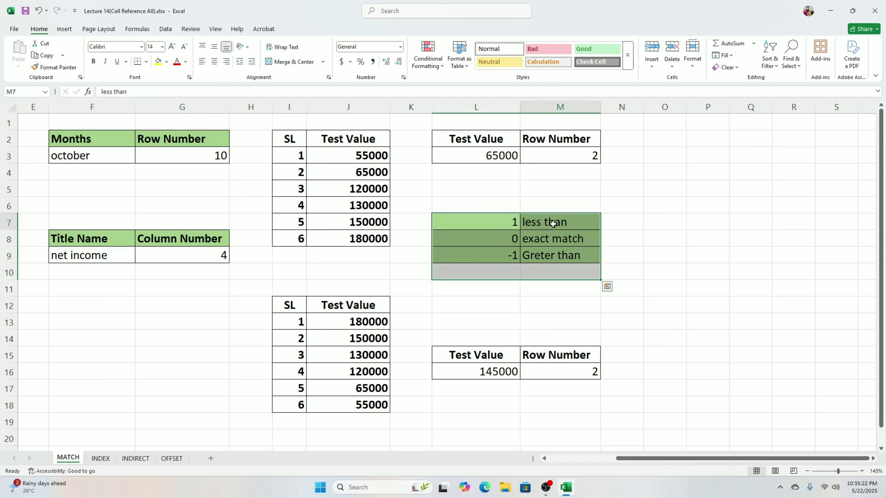
left_click(558, 239)
left_click(569, 258)
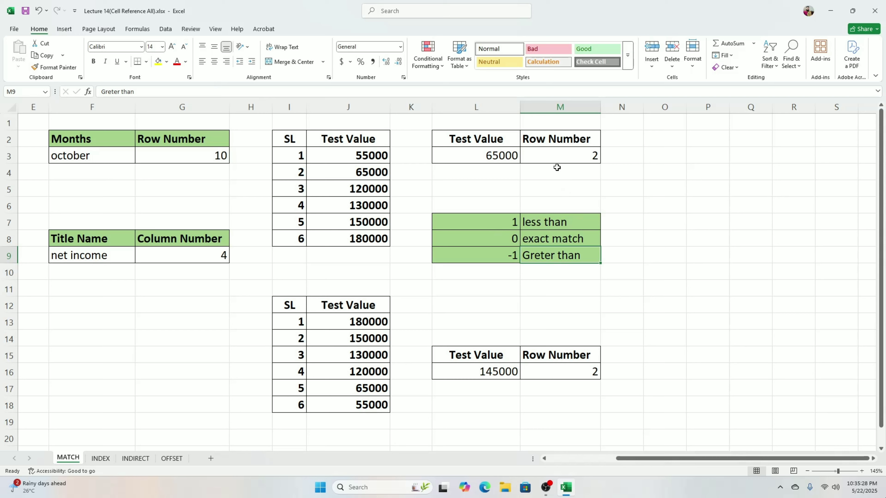
key("Up")
key("Up")
key("Up")
key("Up")
key("Up")
key("Up")
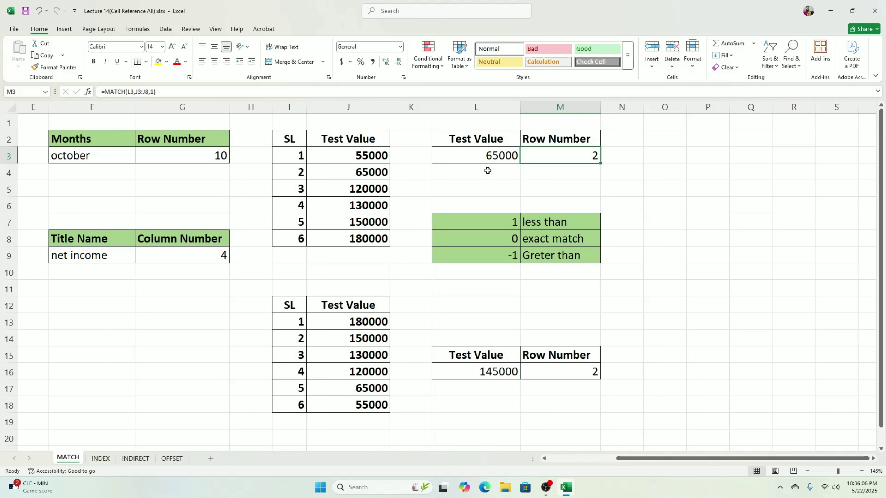
Step: Compare the test value in L3 with the first two entries of the ascending list, including their SL numbers
left_click(469, 157)
left_click(479, 174)
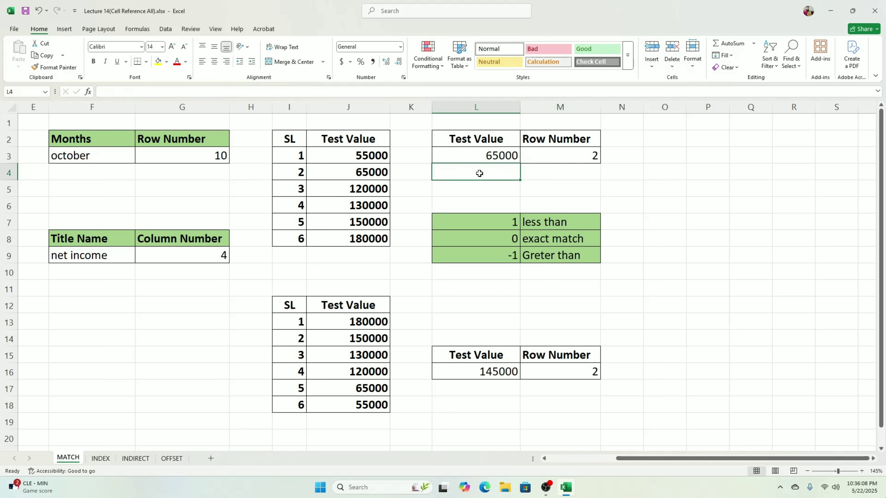
left_click(365, 152)
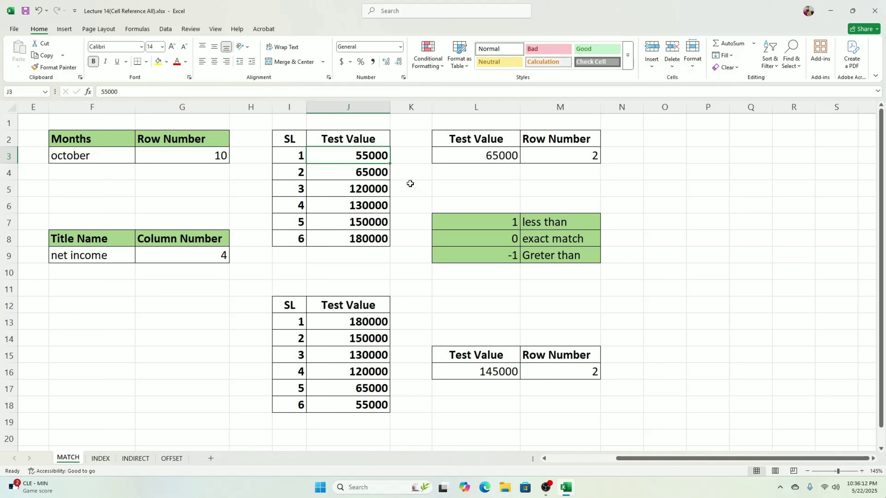
left_click(478, 173)
left_click(364, 173)
left_click_drag(298, 172, 384, 172)
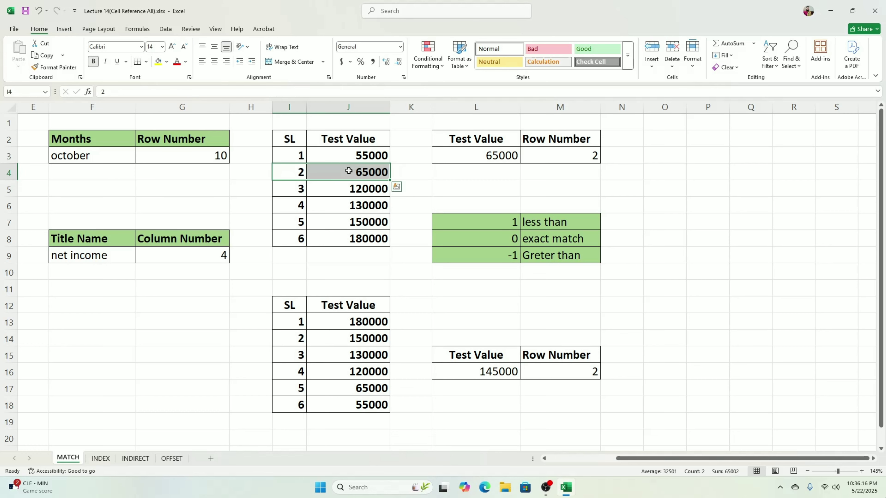
left_click_drag(282, 172, 328, 172)
left_click(297, 171)
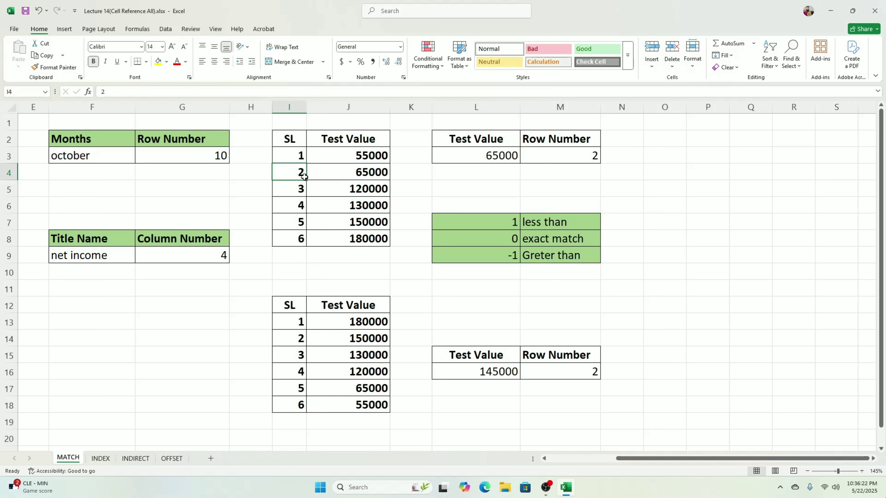
left_click(327, 157)
left_click(321, 174)
left_click(322, 160)
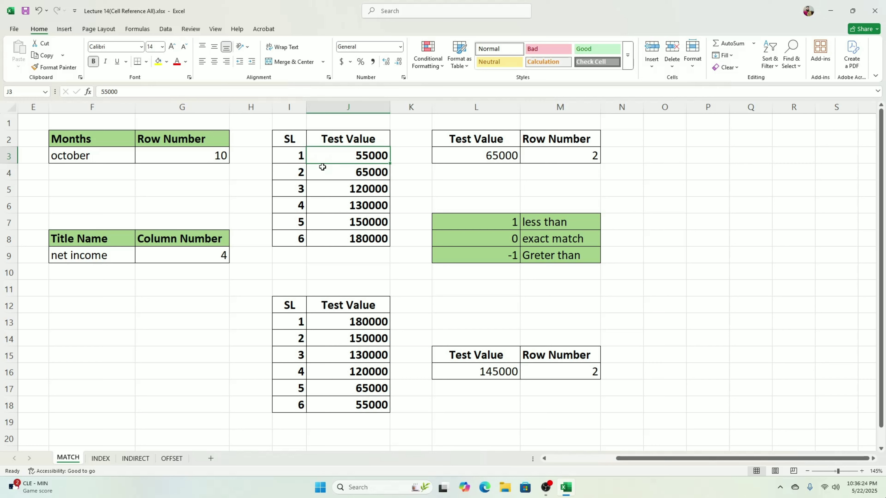
left_click(328, 170)
left_click(328, 155)
Step: Set the test value in L3 to 64000 and compare the Row Number result in M3 with the list values in J3 and J4
left_click(554, 159)
key("Left")
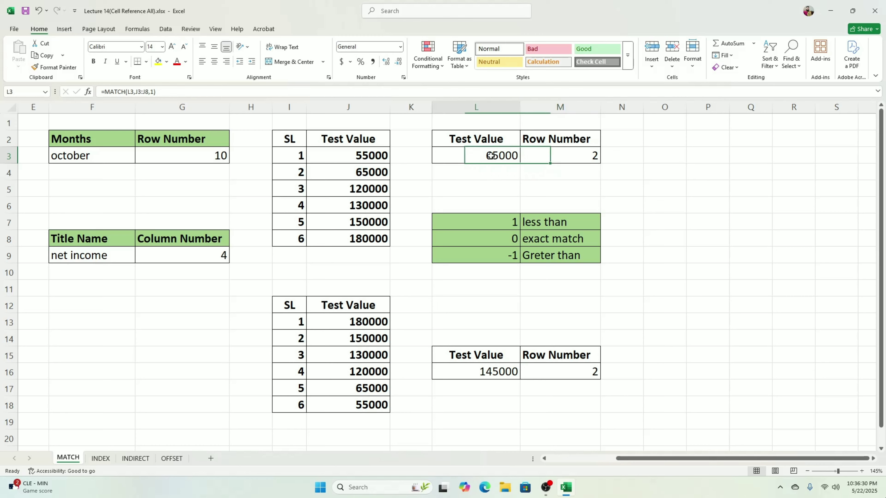
type("64000")
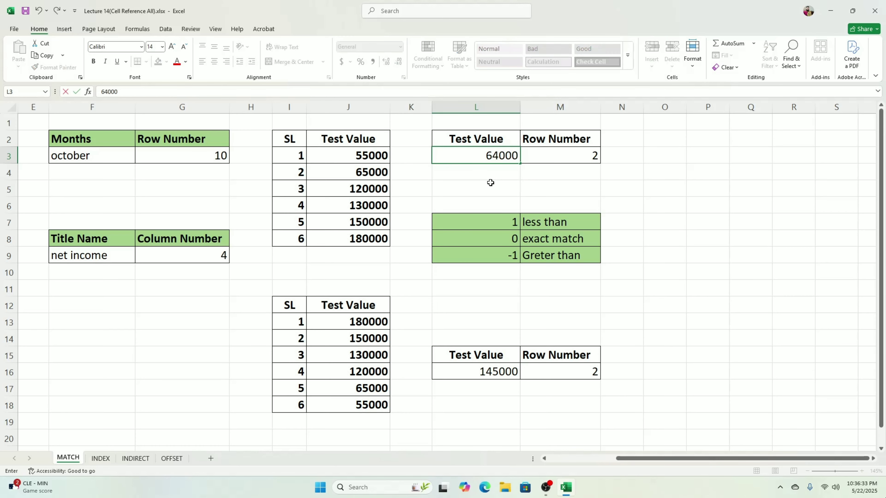
key("Return")
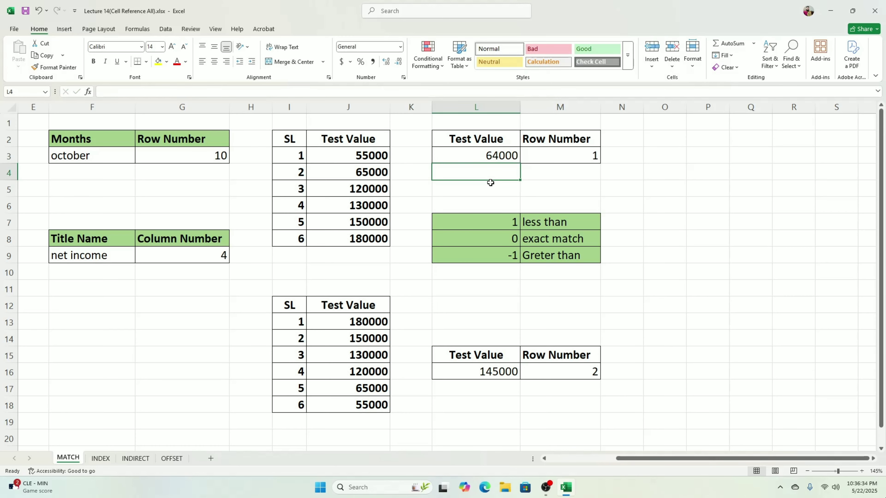
left_click(556, 152)
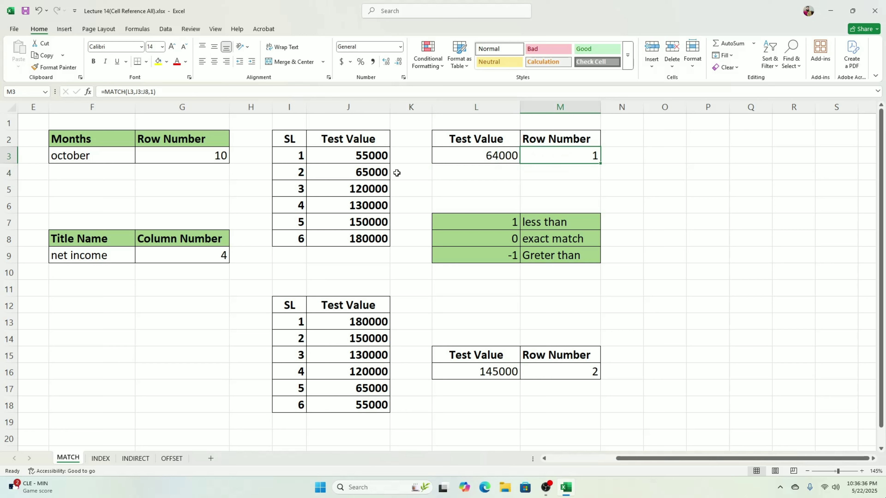
left_click(336, 171)
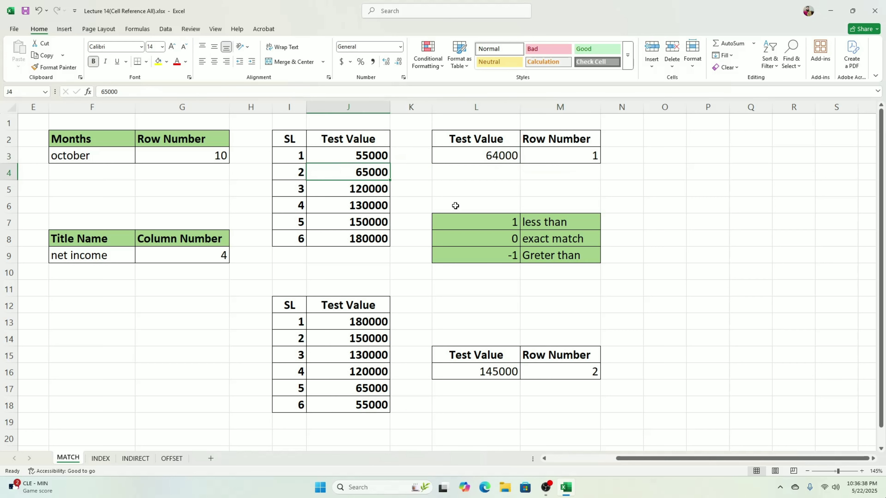
left_click(378, 153)
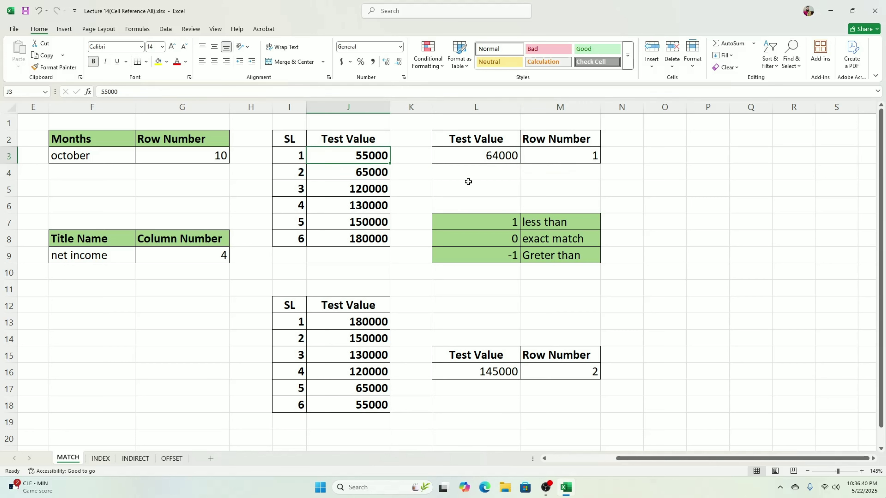
left_click(487, 154)
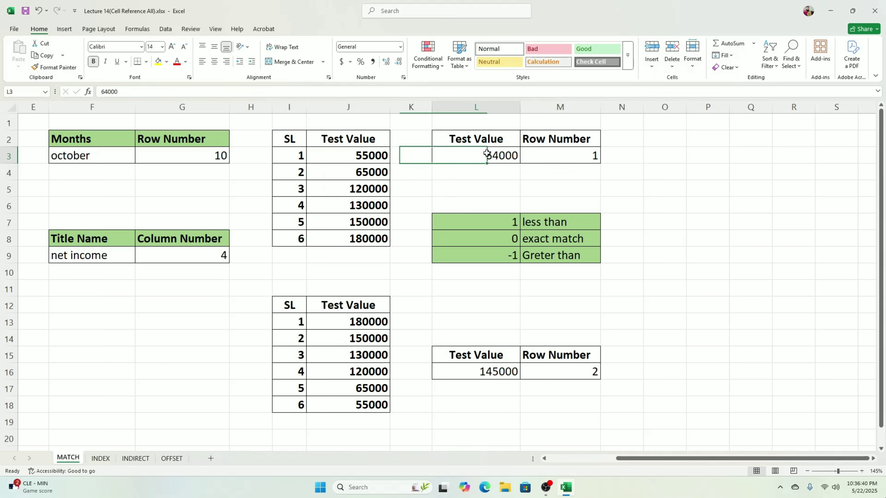
left_click(381, 172)
left_click(508, 157)
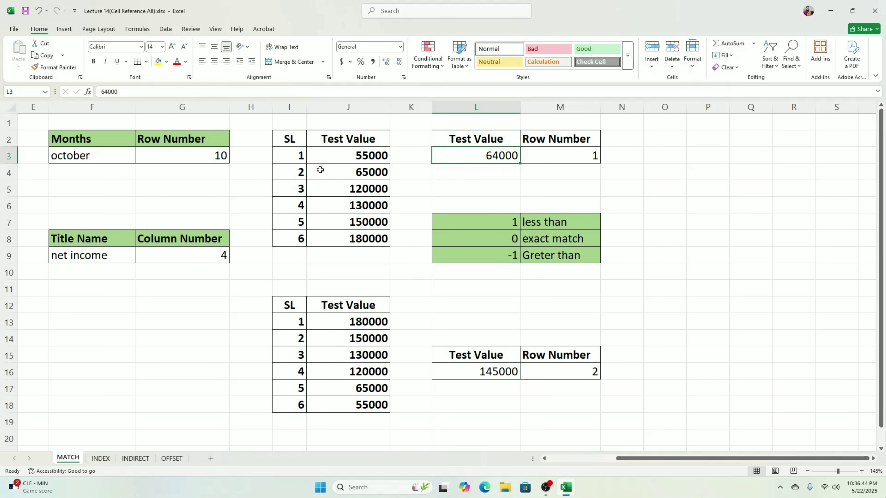
Step: Replace the formula in M3 with a MATCH of L3 against J3:J8 using match type 1 (less than)
left_click_drag(297, 172, 328, 171)
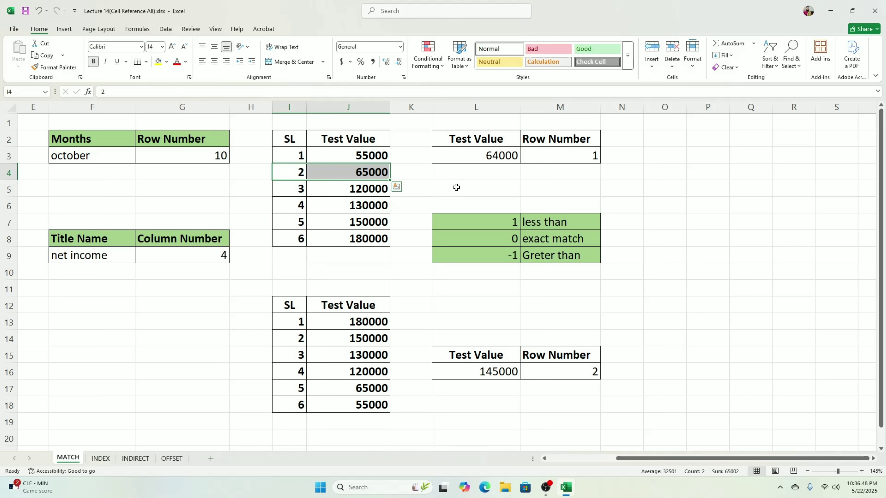
left_click(465, 169)
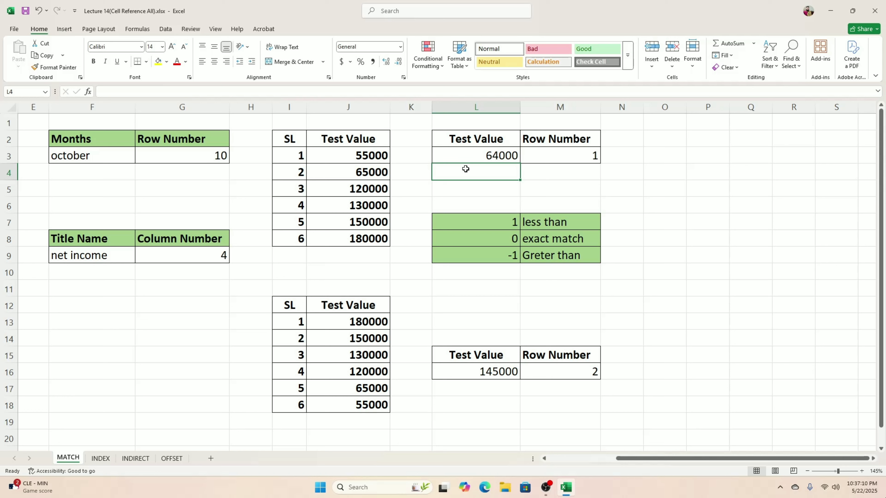
left_click(544, 159)
key("Delete")
type("=matc")
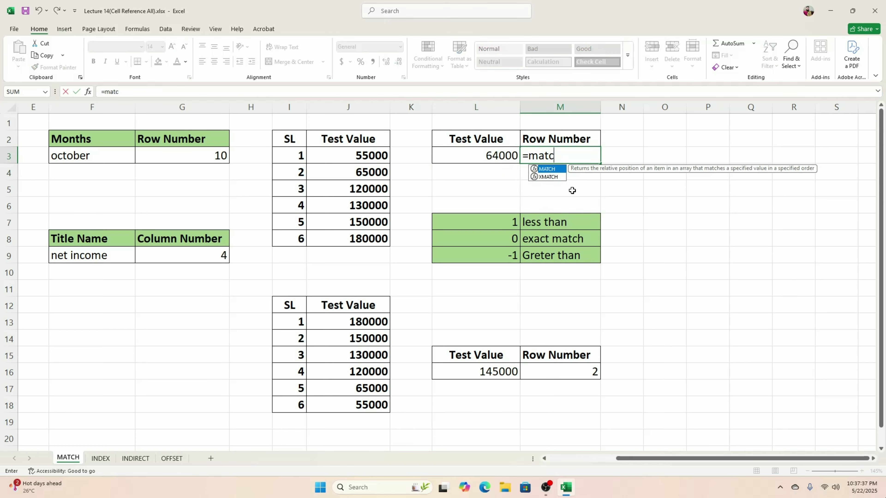
key("Tab")
key("Left")
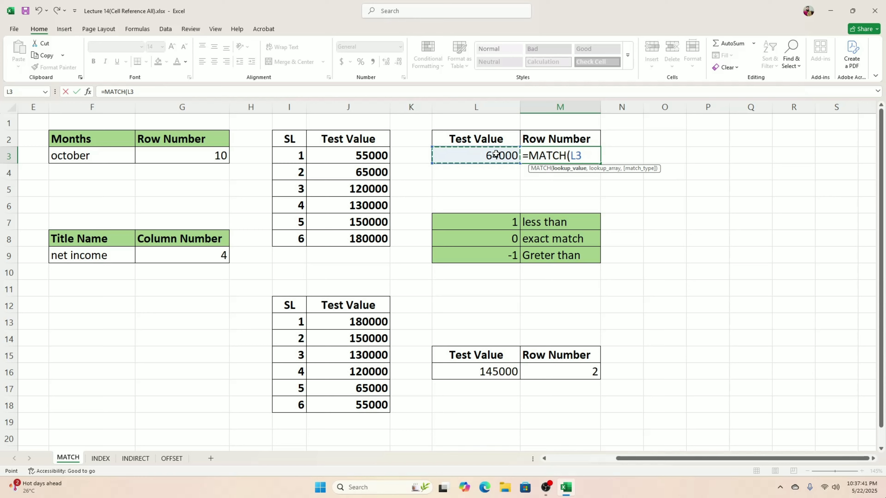
type(",")
left_click_drag(369, 157, 362, 235)
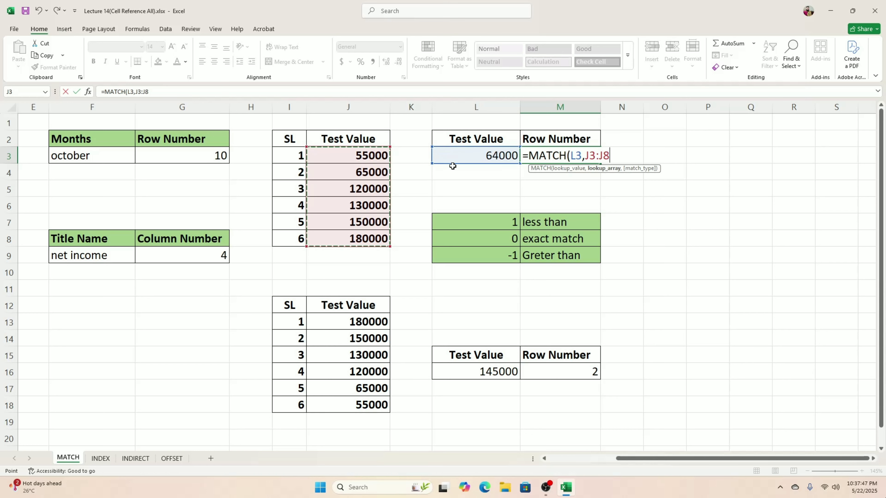
type(",")
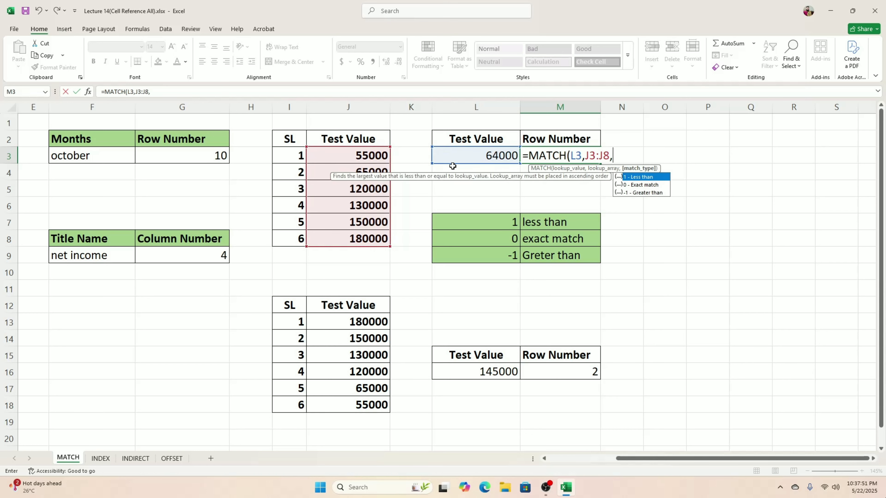
type("1")
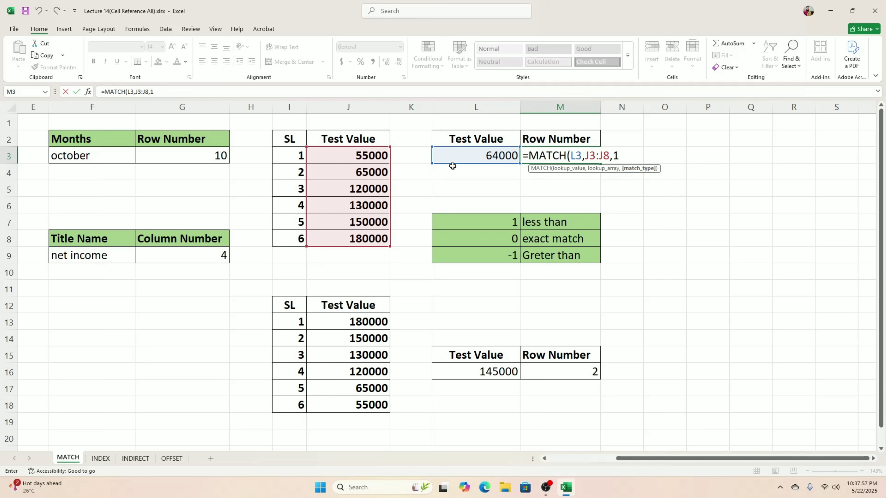
key("Return")
left_click(468, 152)
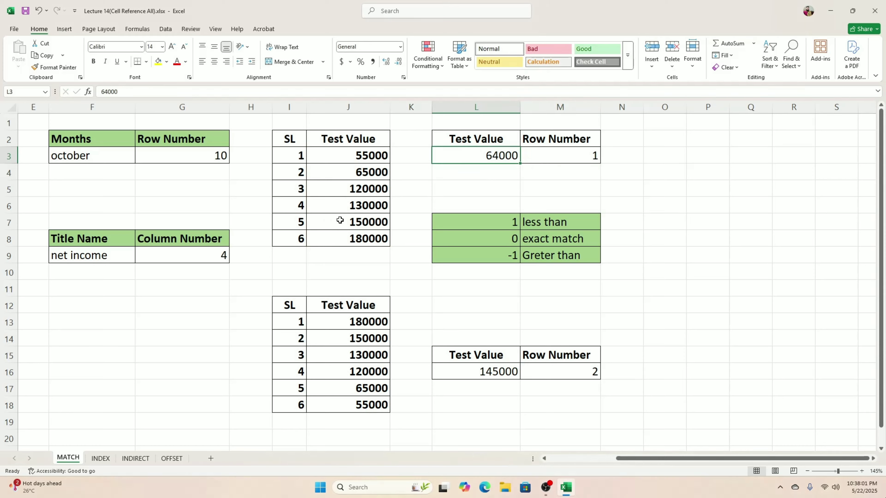
left_click(331, 190)
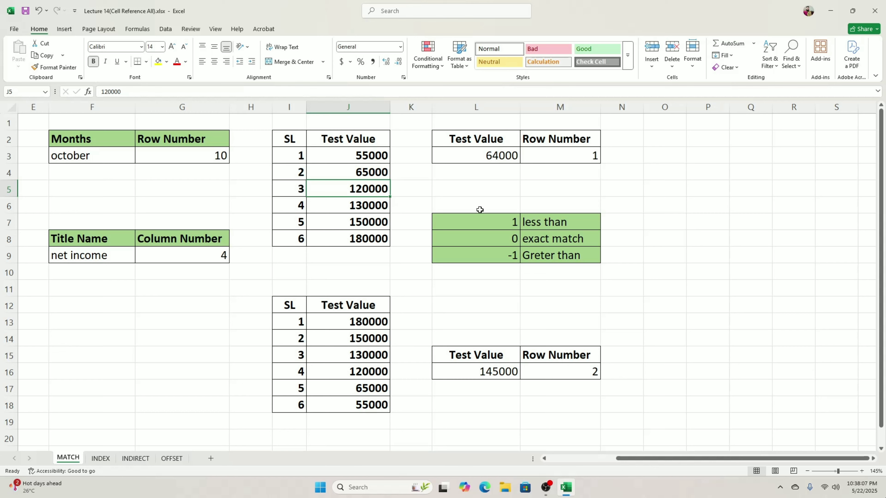
type("1")
key("ctrl+z")
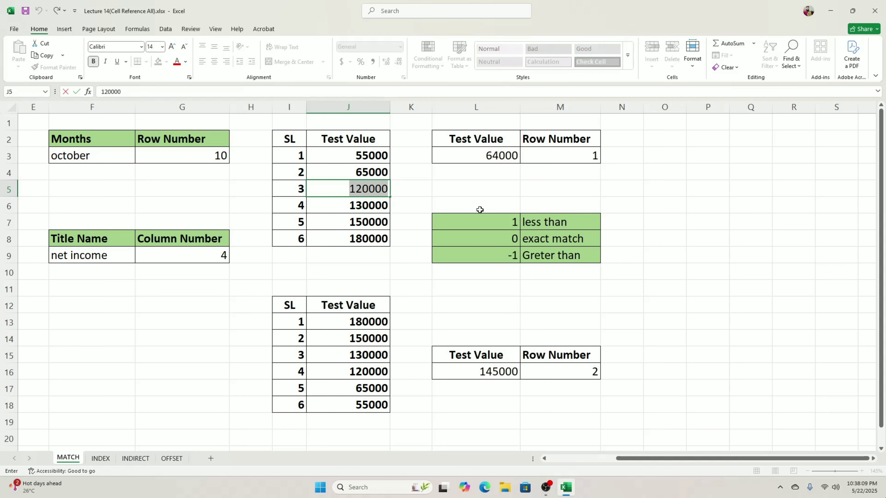
Step: Set the test value in L3 to 120000
key("Right")
key("Up")
key("Up")
key("Right")
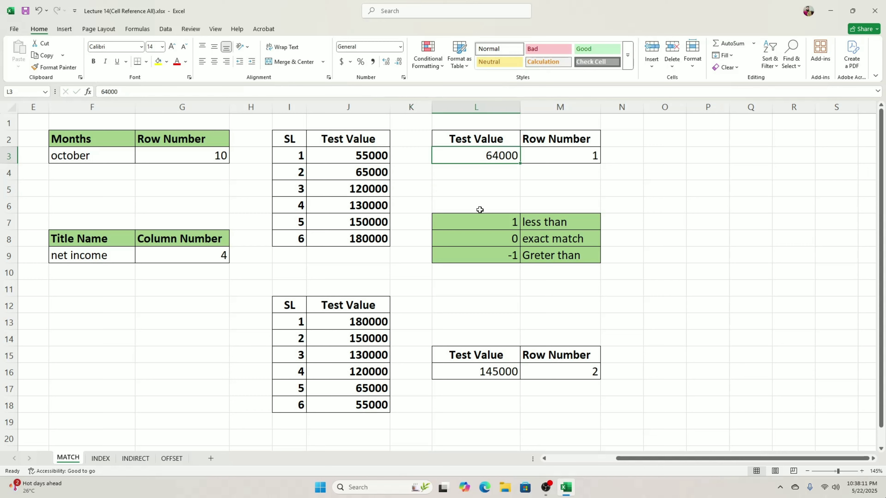
type("12000")
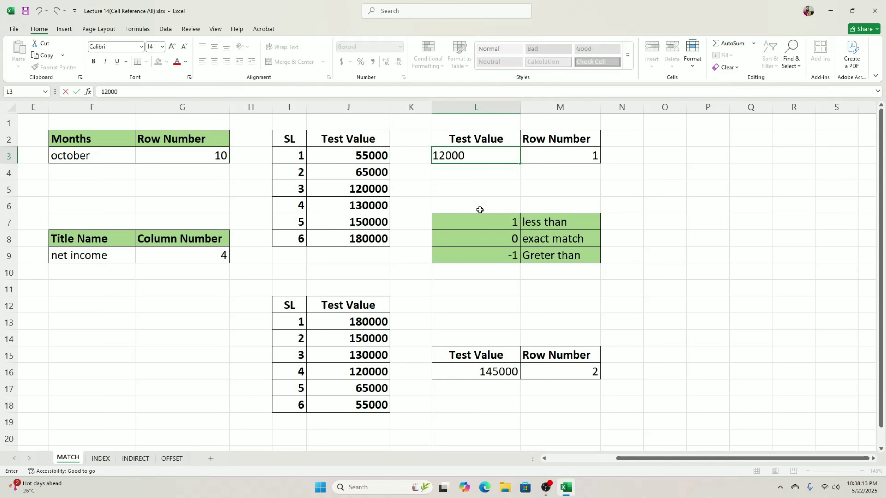
type("0")
key("Return")
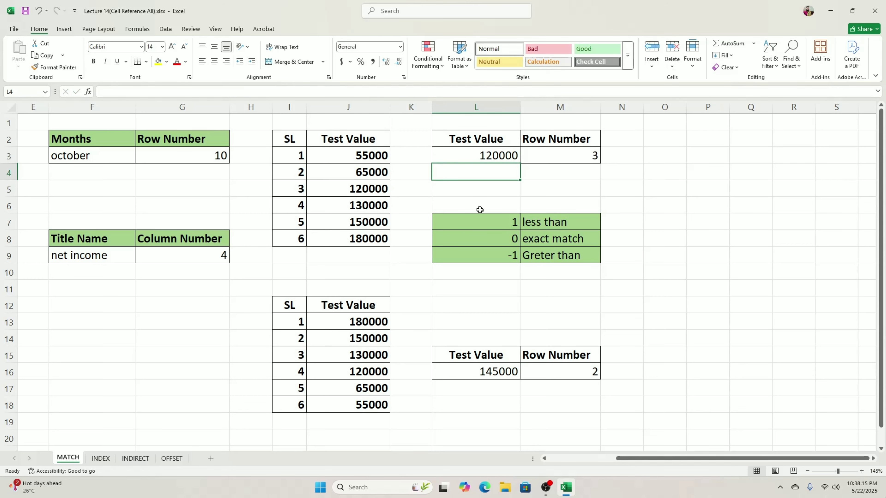
Step: Compare the test value in L3 and the MATCH result in M3 with the first three entries of the ascending list
left_click(483, 158)
left_click(530, 161)
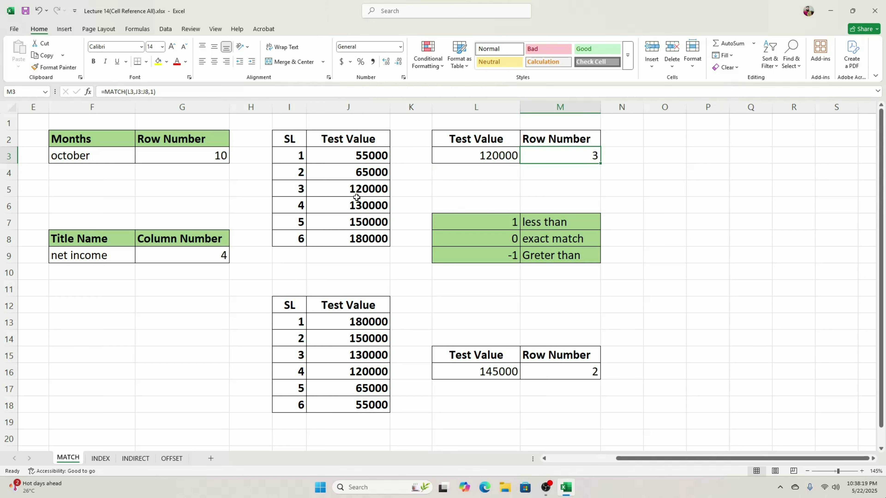
left_click(353, 192)
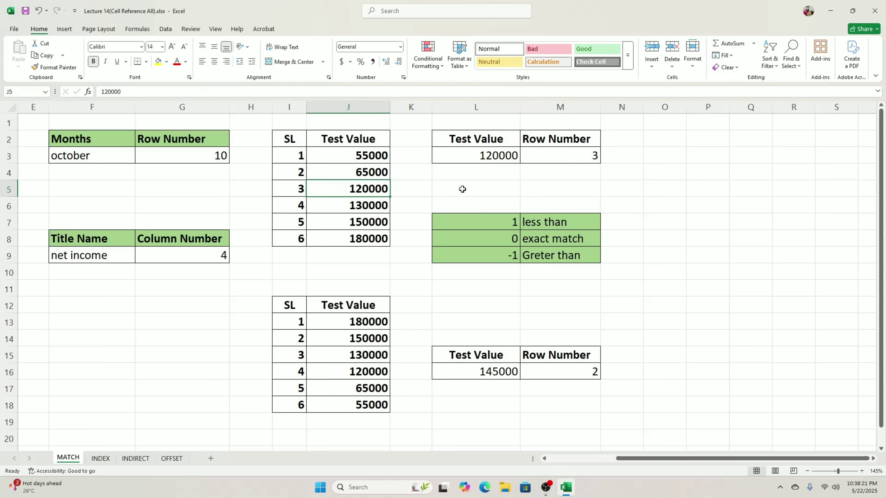
left_click(488, 157)
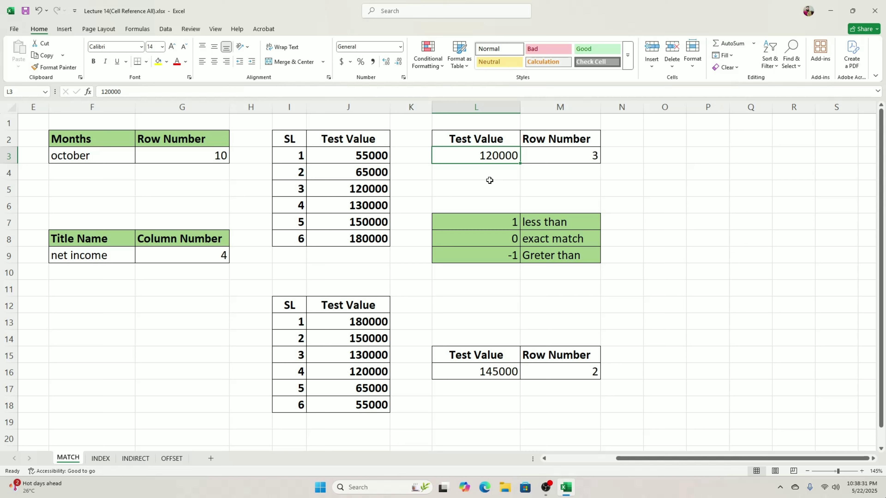
left_click(352, 191)
left_click_drag(367, 176, 363, 154)
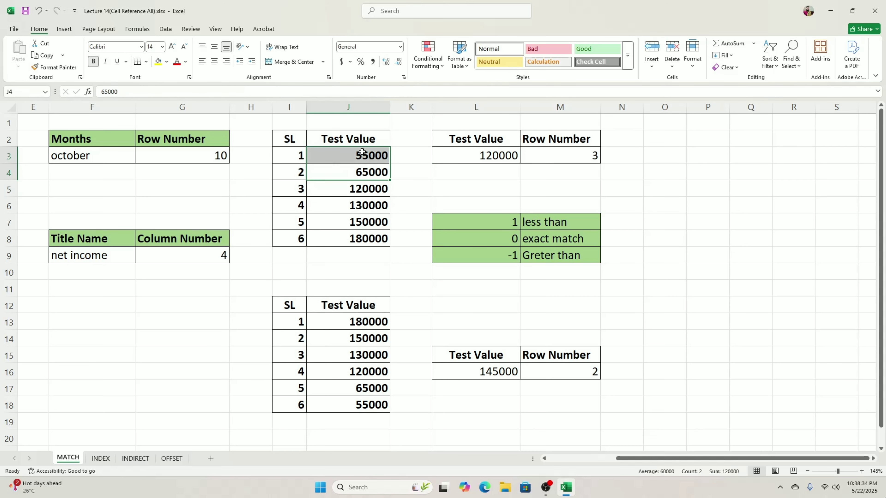
left_click(360, 174)
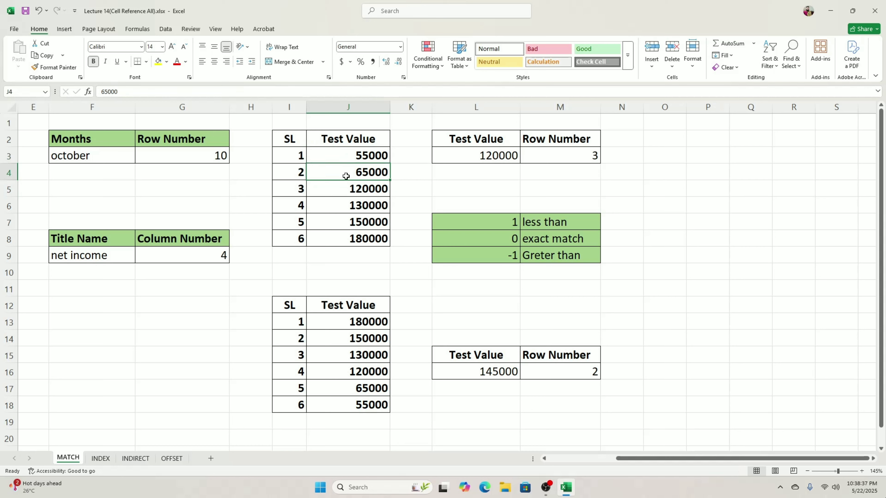
left_click(351, 192)
left_click_drag(295, 174, 346, 170)
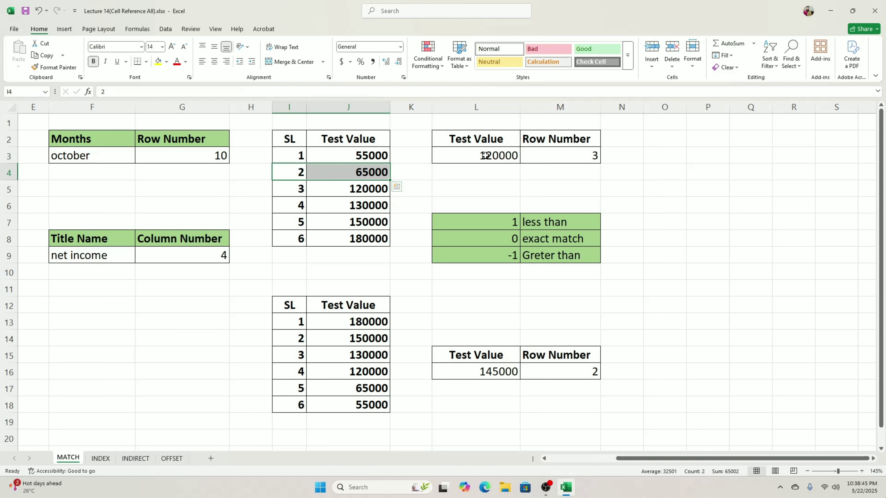
Step: Set the test value in L3 to 110000 and compare the Row Number result in M3 with the list entries in rows 4 and 5
left_click(495, 157)
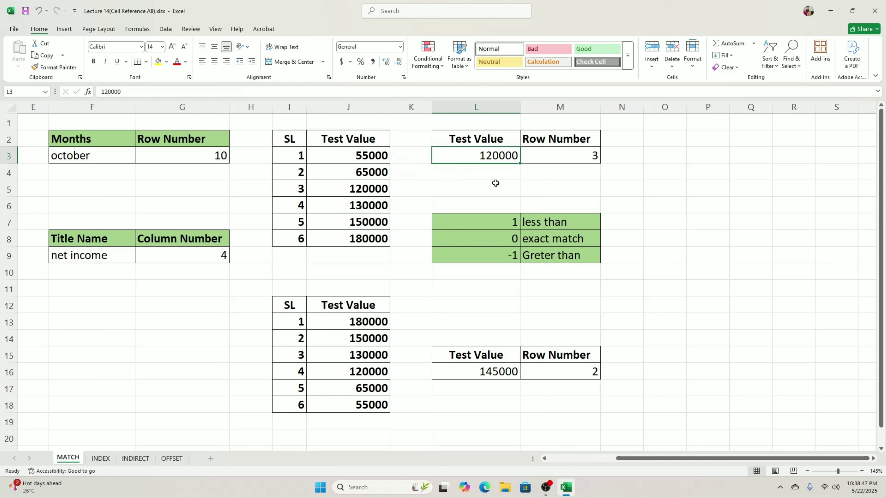
type("110000")
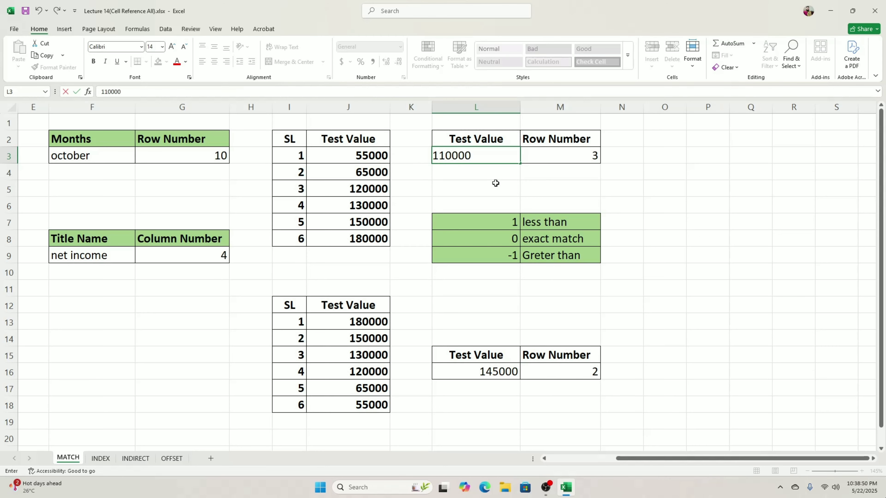
key("Return")
key("Up")
key("Down")
key("Up")
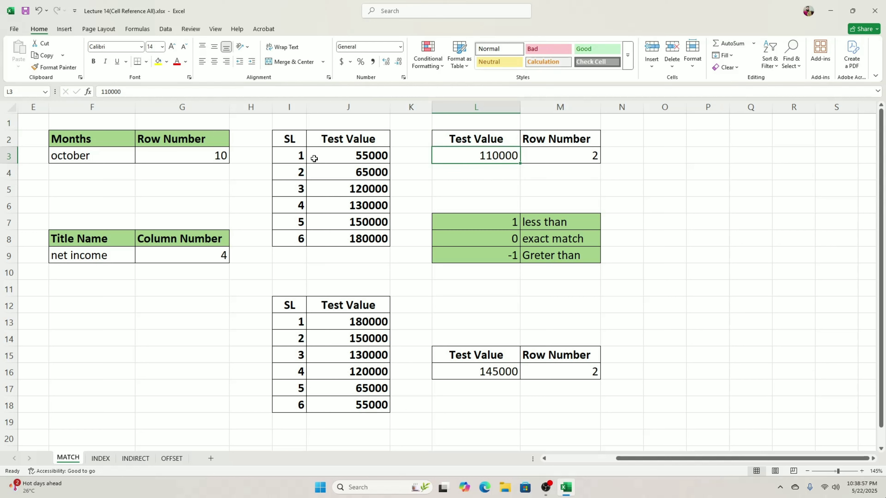
left_click_drag(290, 170, 329, 172)
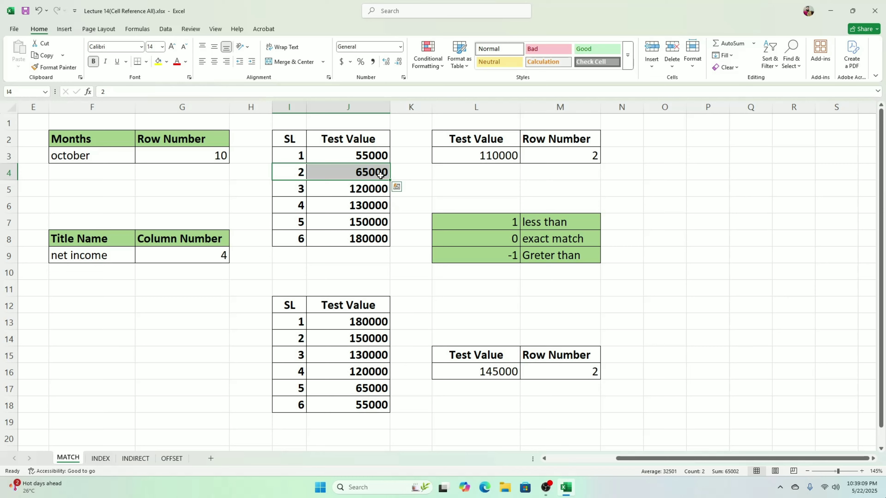
left_click(362, 190)
left_click(350, 174)
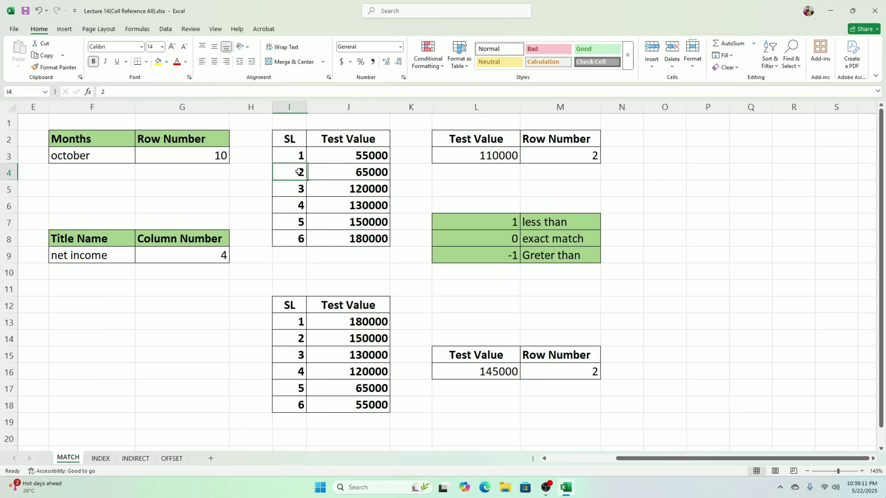
left_click_drag(292, 171, 328, 171)
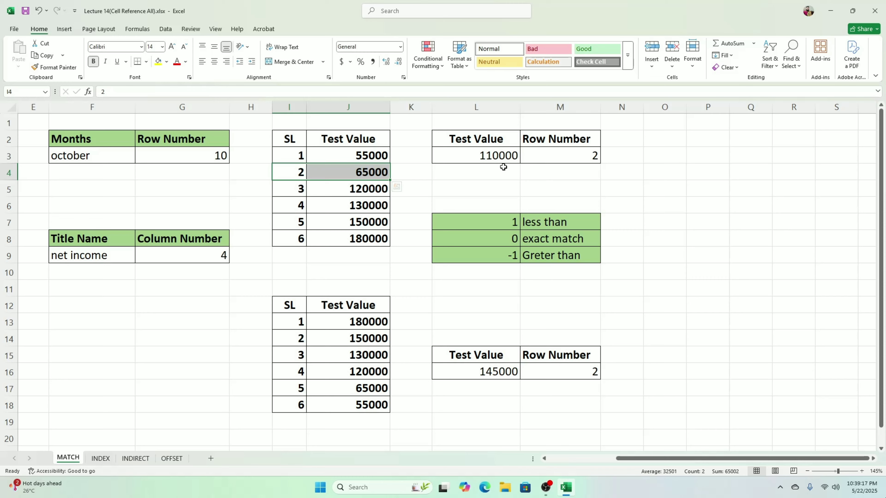
Step: Replace the formula in M16 with a MATCH of L16 against J13:J18 using match type -1 (greater than)
left_click_drag(491, 371, 544, 372)
left_click(536, 391)
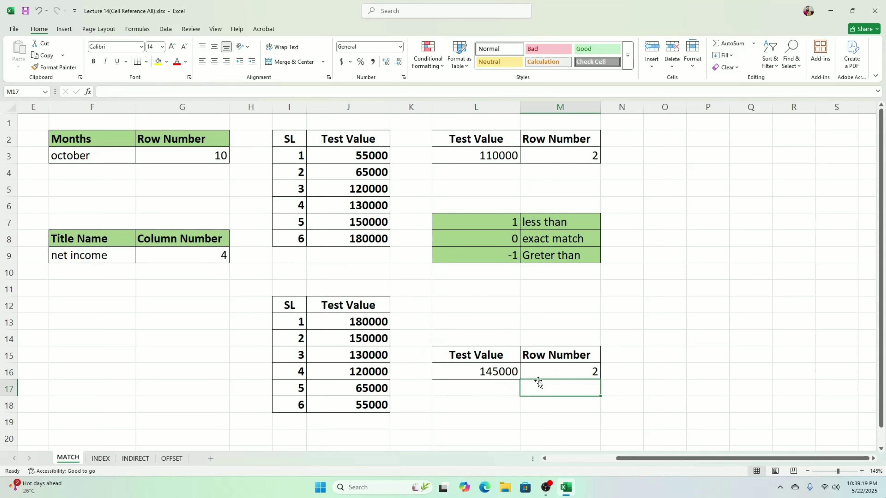
left_click(544, 372)
key("Delete")
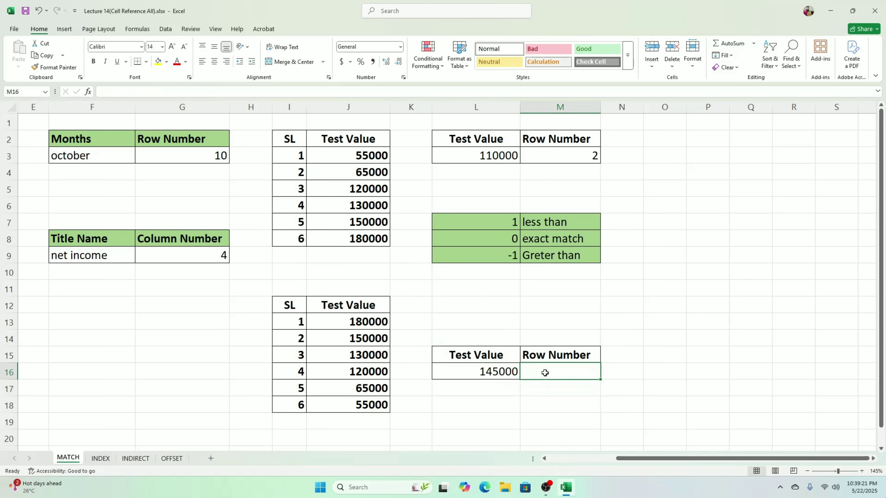
type("=matc")
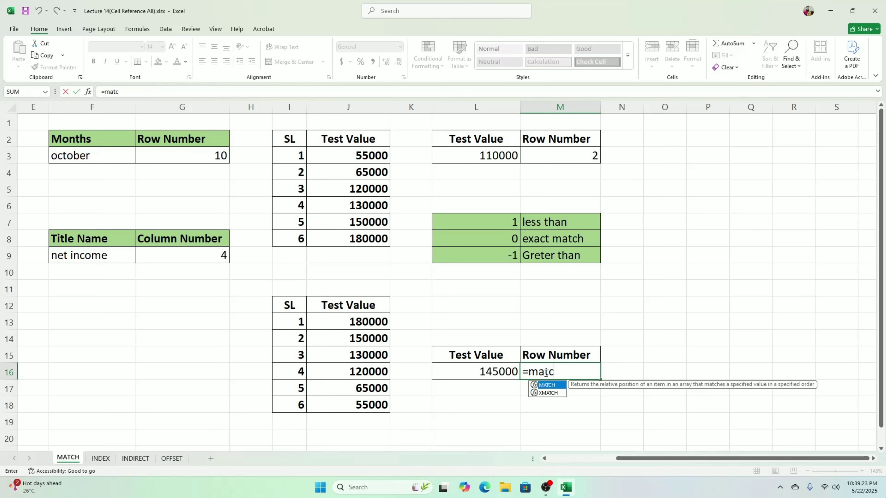
key("Tab")
left_click(448, 363)
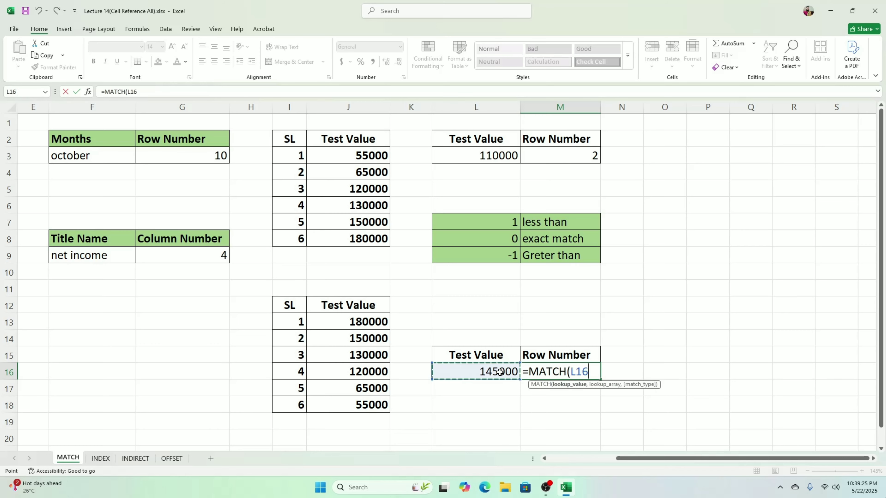
type(",")
left_click_drag(365, 322, 350, 405)
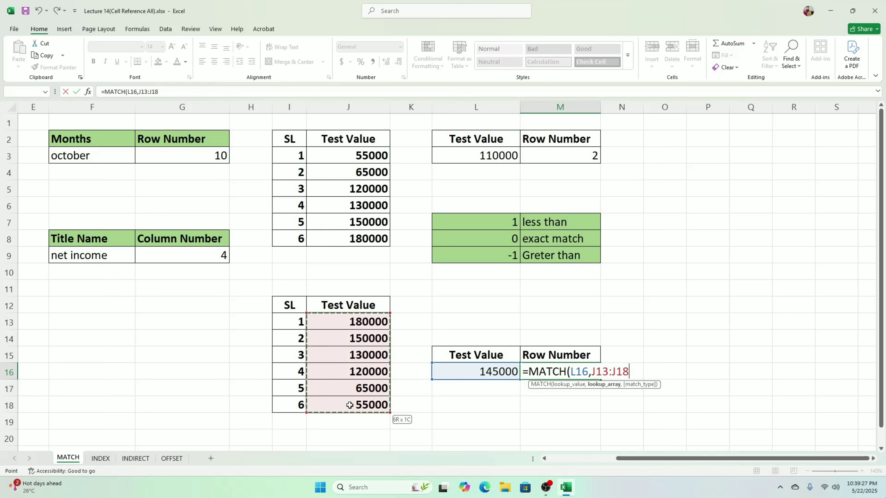
type(",")
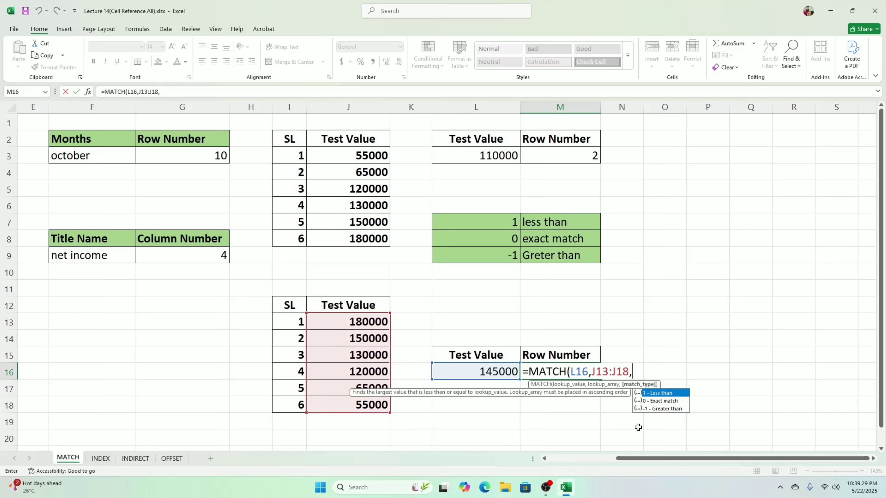
left_click(662, 409)
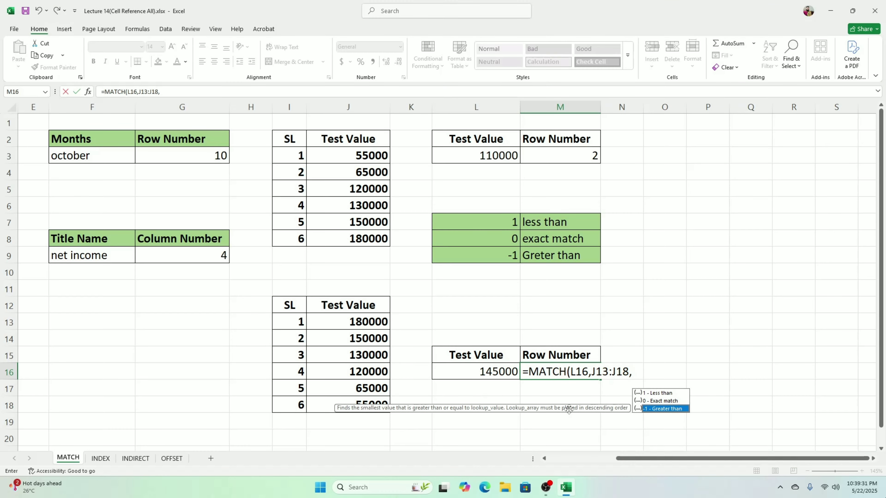
key("Tab")
key("Return")
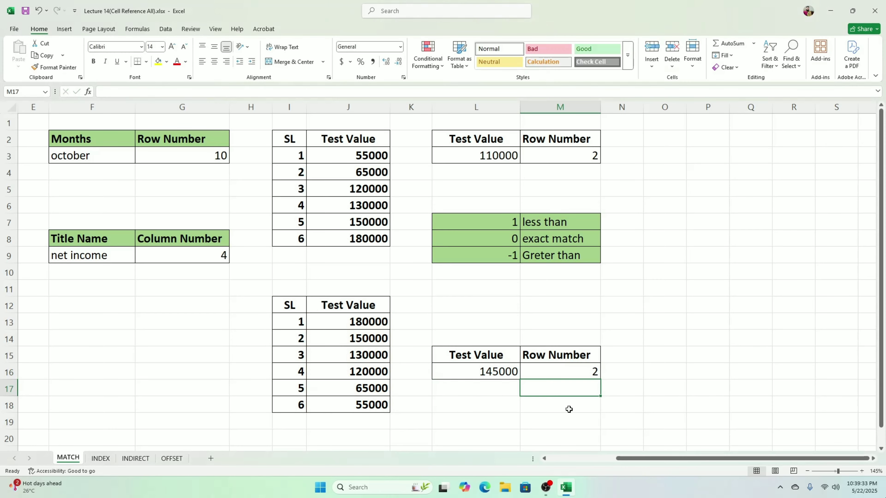
Step: Try 130000 as the test value in L16 for the descending list and replace it with 140000
left_click(498, 371)
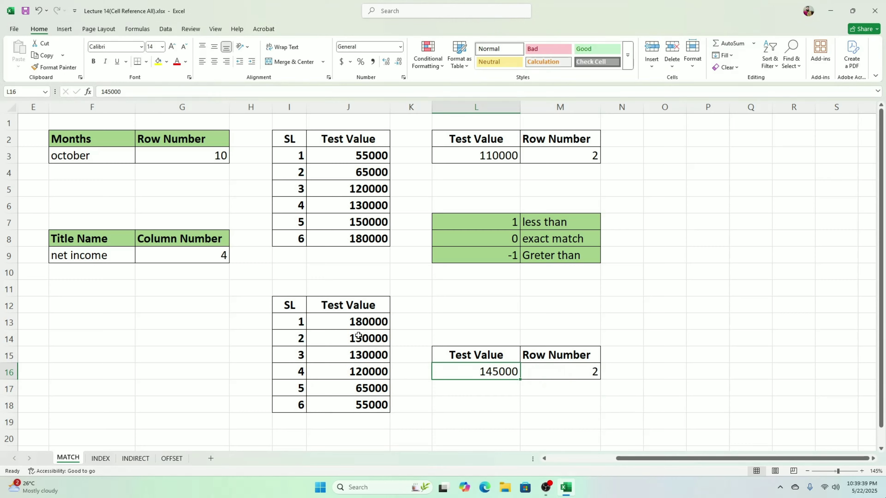
left_click(358, 353)
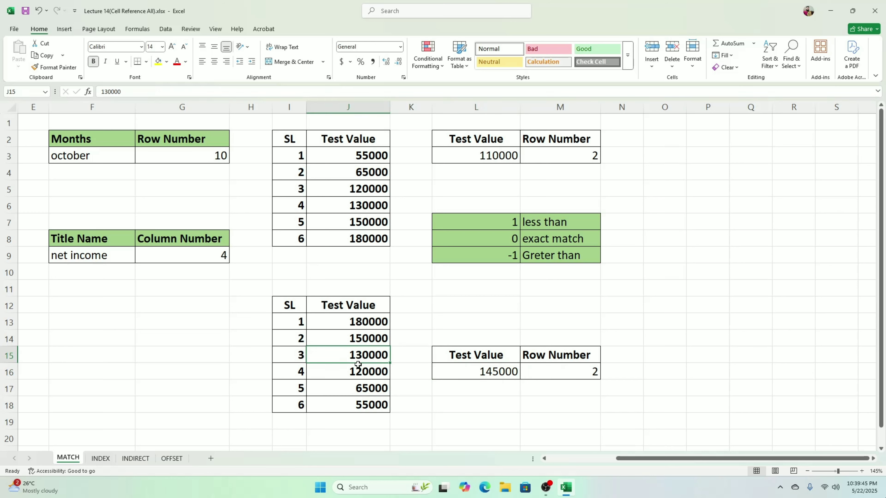
left_click(506, 376)
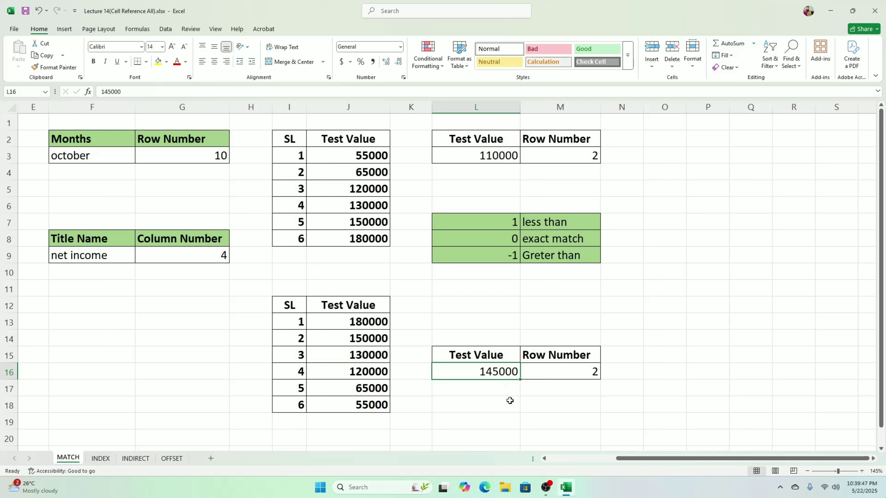
type("130000")
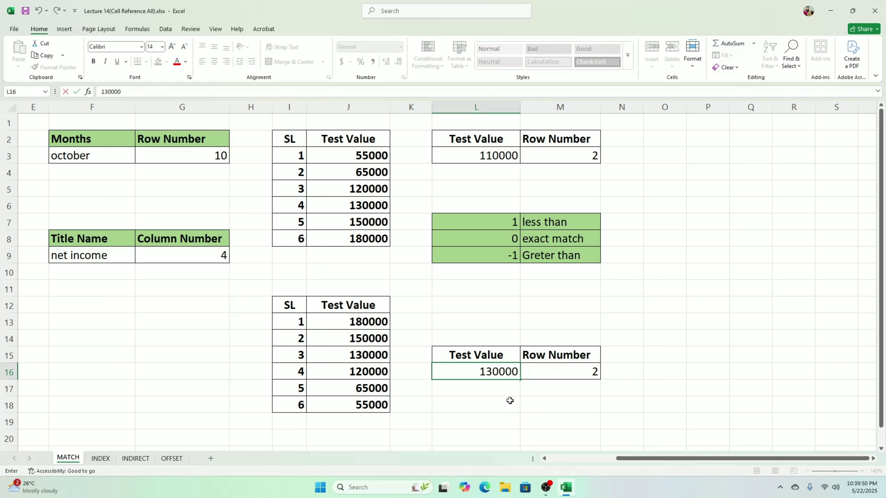
key("ctrl+Return")
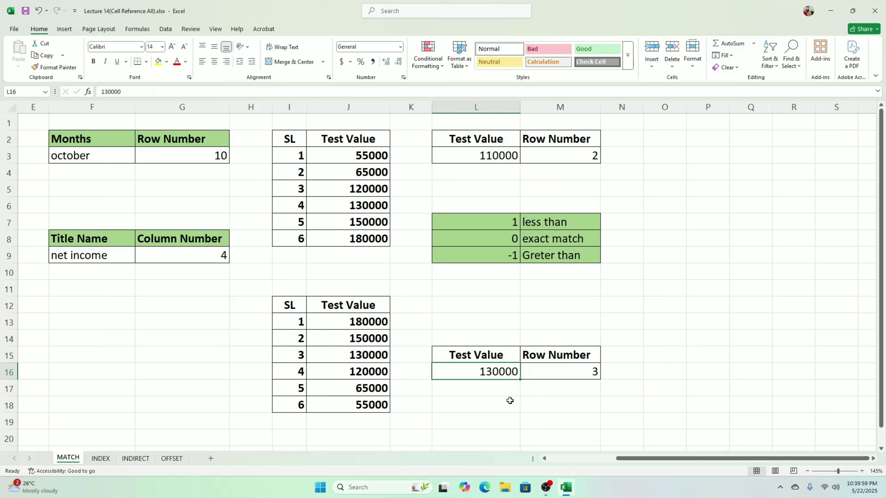
type("140000")
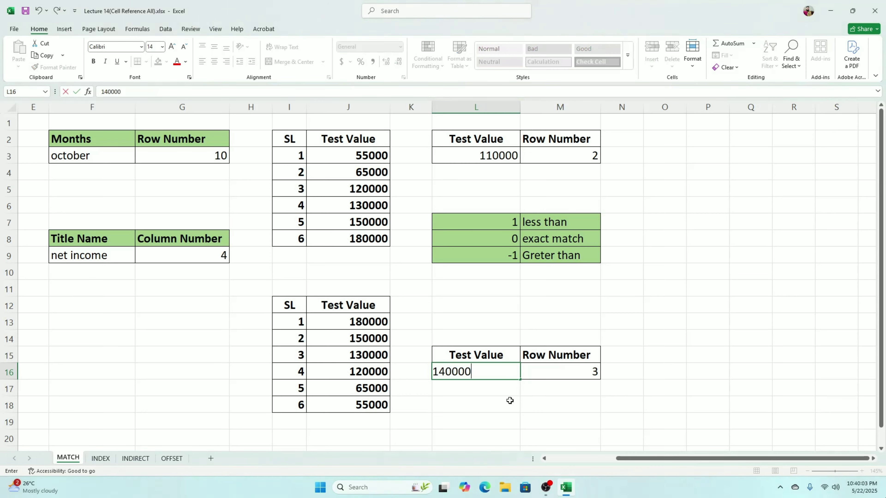
key("Return")
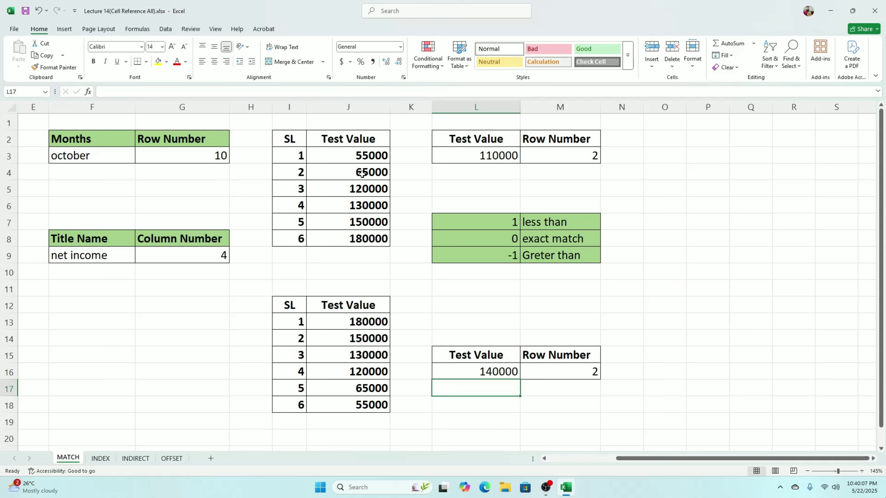
Step: Examine the entries in rows 4 and 5 of the ascending list that surround the test value in L3
left_click(363, 189)
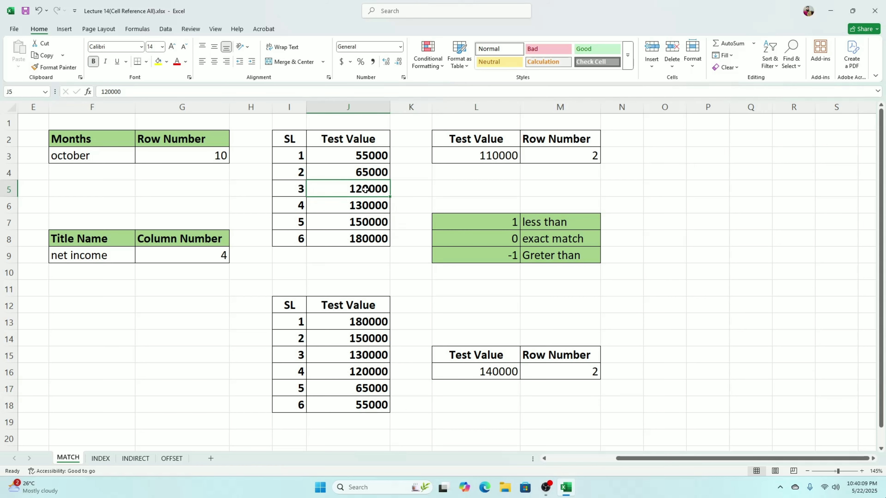
left_click(344, 172)
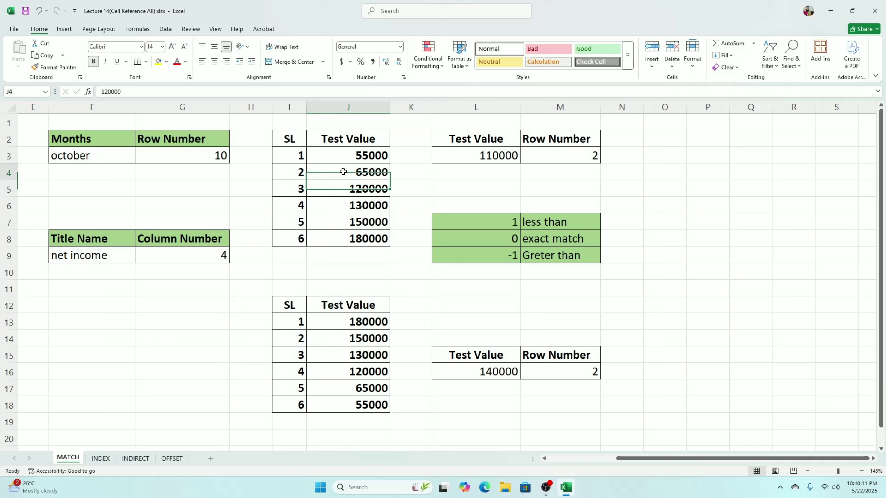
left_click_drag(301, 171, 339, 174)
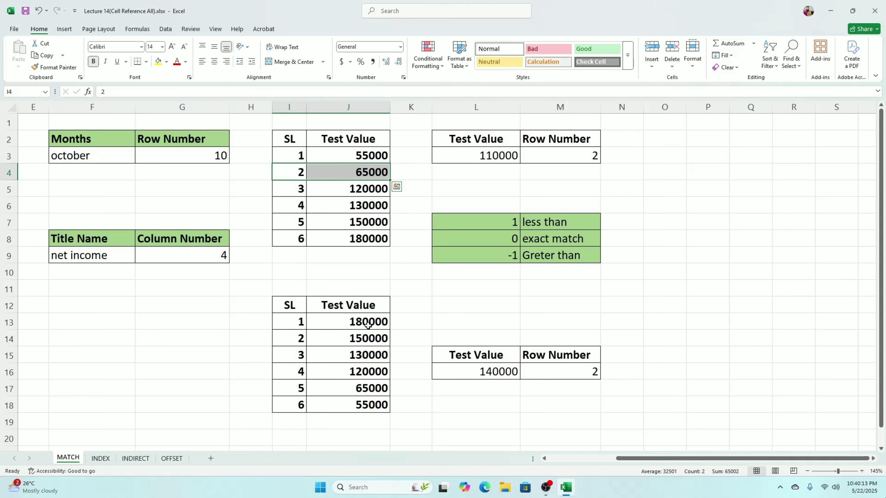
Step: Compare the test value in L16 with the descending list entries in rows 14 and 15
left_click(372, 358)
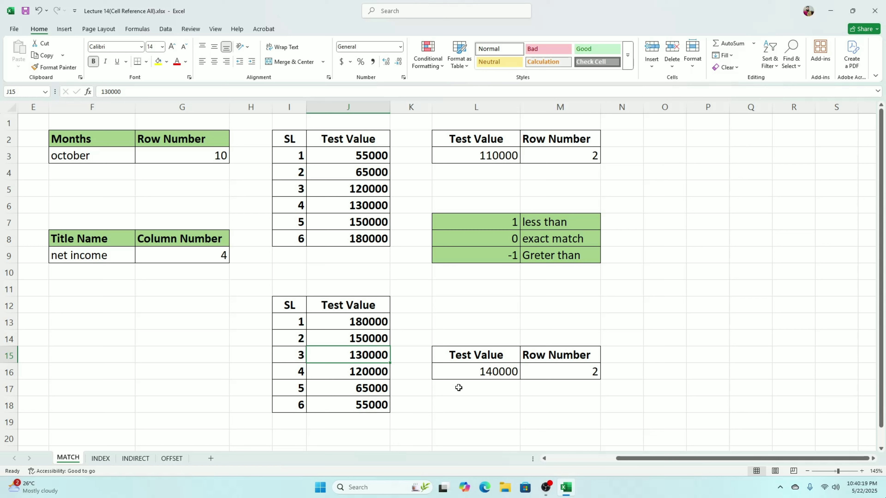
left_click(485, 373)
left_click(367, 352)
left_click(358, 342)
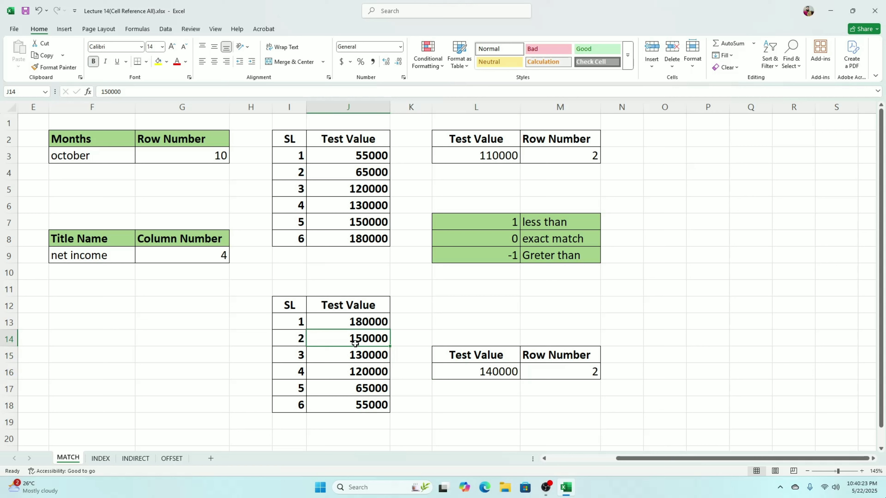
left_click(364, 357)
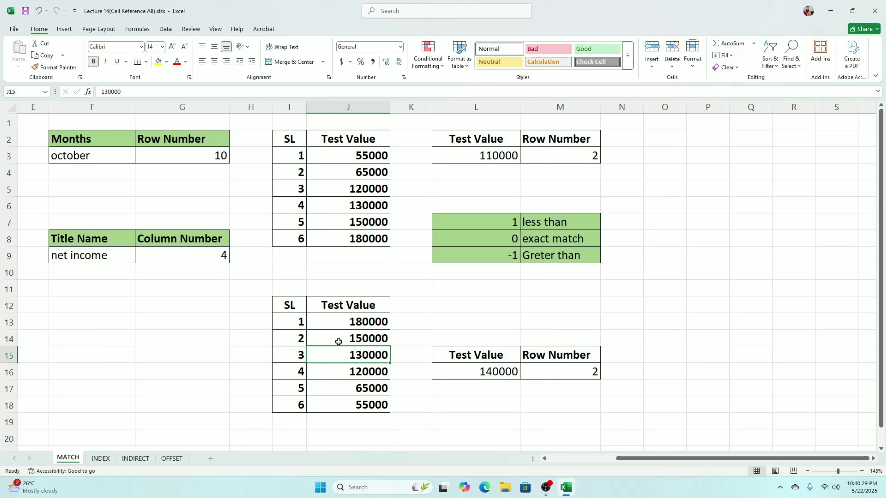
left_click_drag(293, 336, 332, 338)
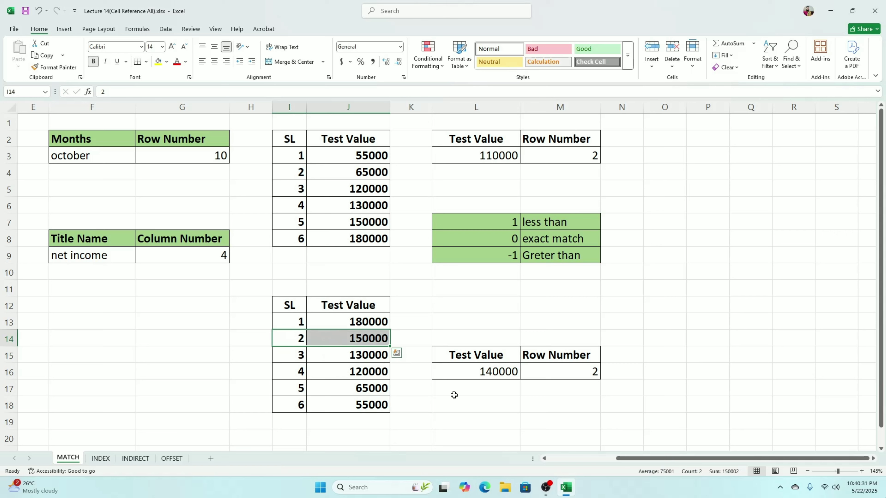
left_click(468, 403)
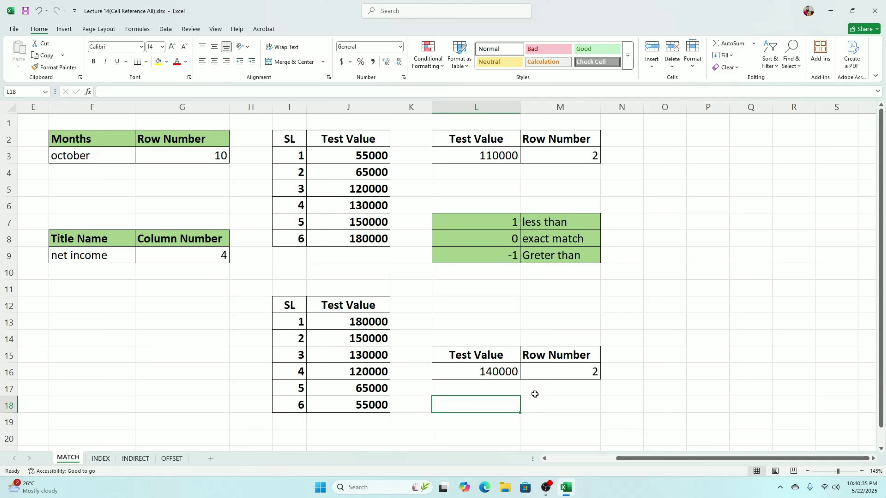
left_click_drag(509, 406, 544, 414)
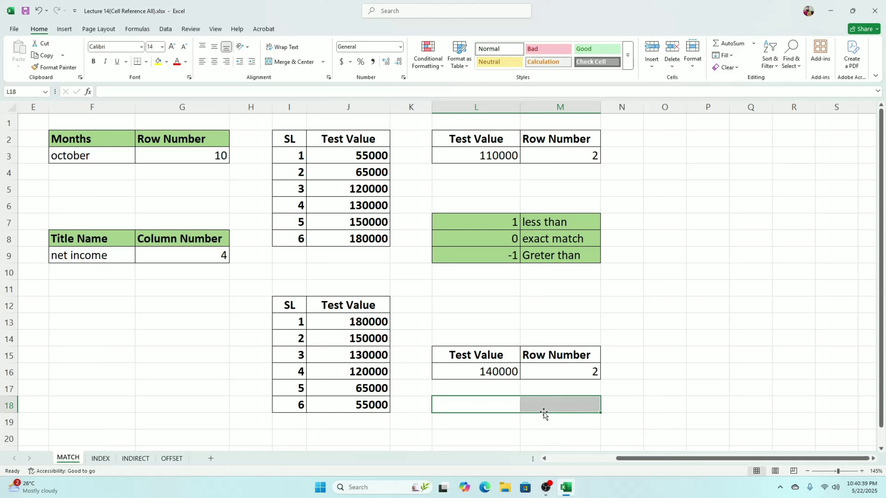
left_click(465, 313)
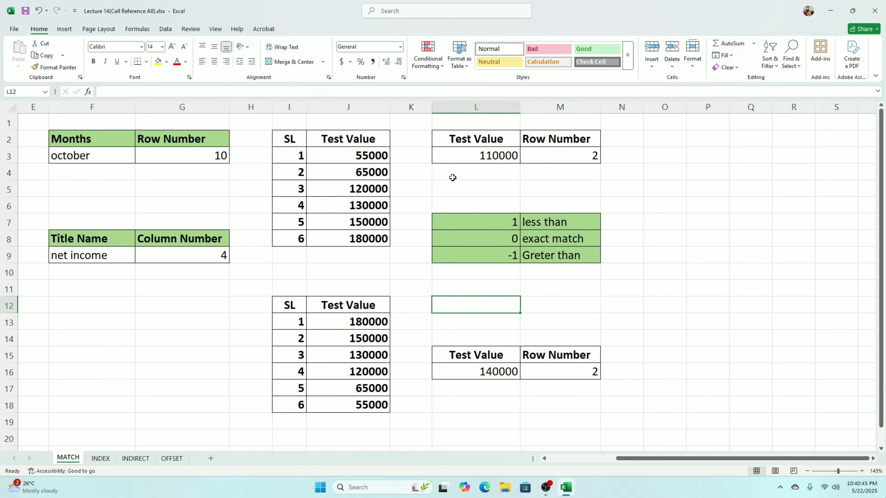
left_click(348, 173)
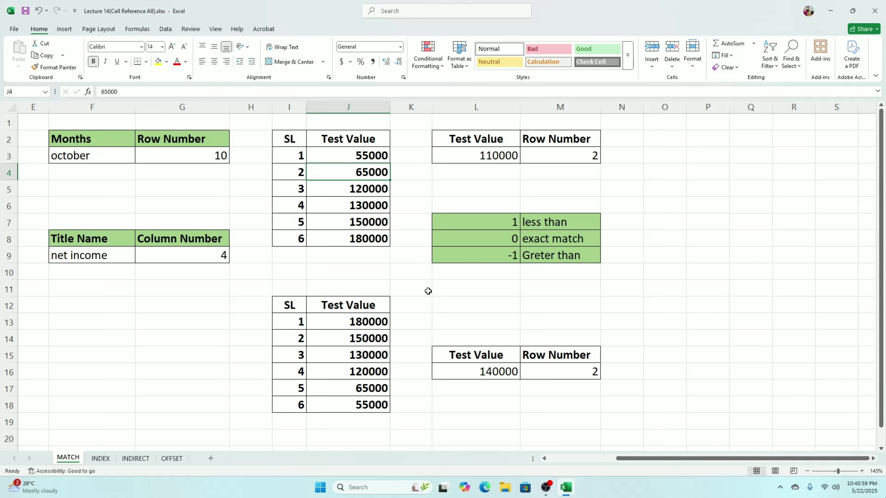
Step: Open the INDEX sheet and show the product list from column A together with the Sl Number lookup in E4
left_click(101, 459)
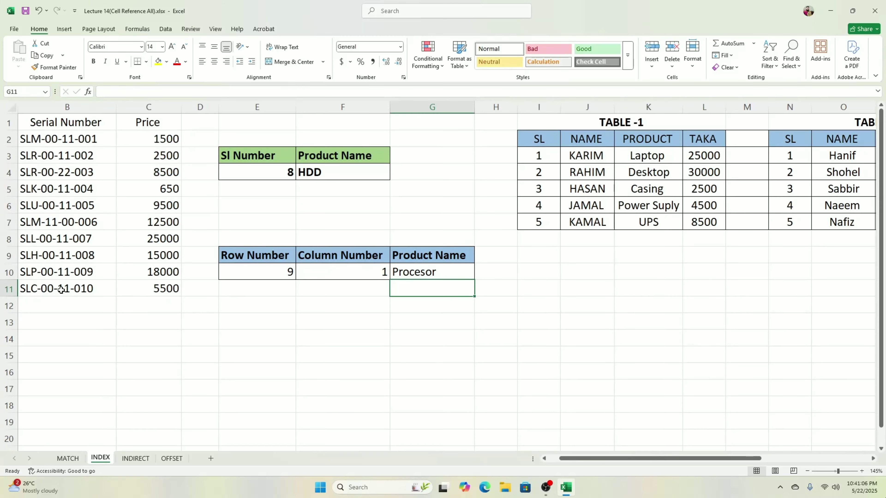
scroll(62, 290, "up", 1)
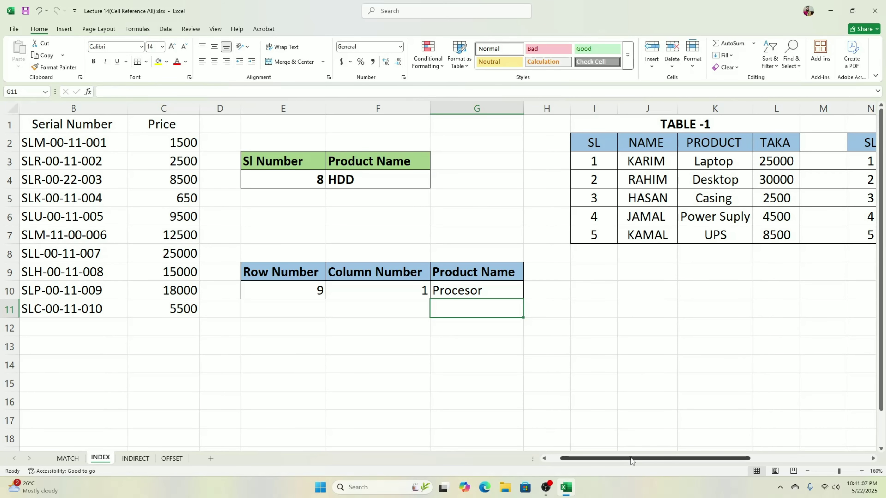
left_click_drag(630, 459, 614, 460)
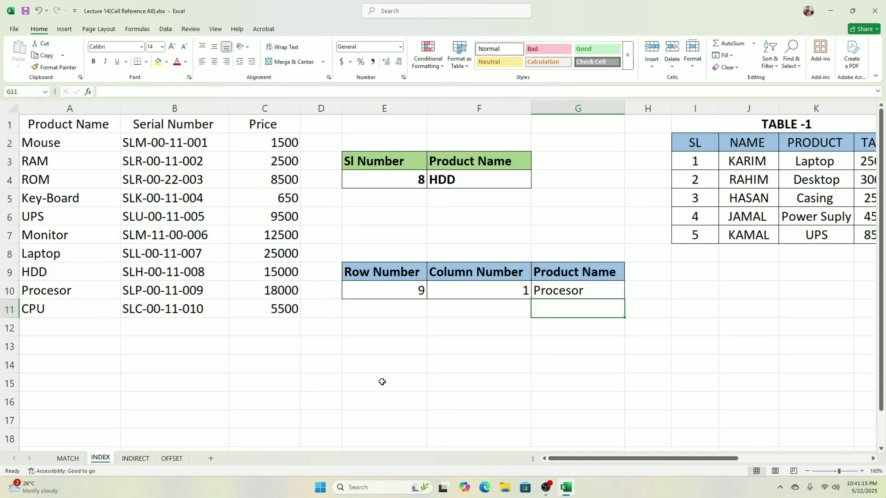
left_click(408, 180)
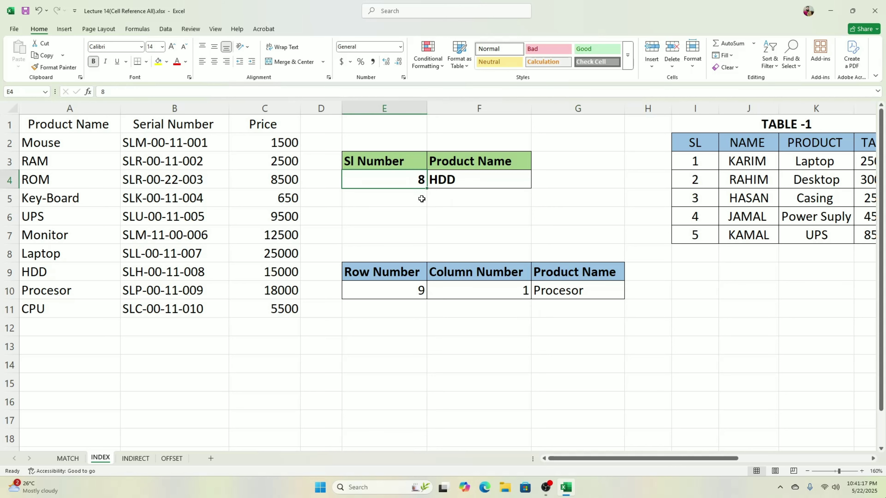
Step: Replace the formula in F4 with an INDEX of the product names A2:A11 using E4 as the row number
left_click(463, 184)
key("Delete")
type("=in")
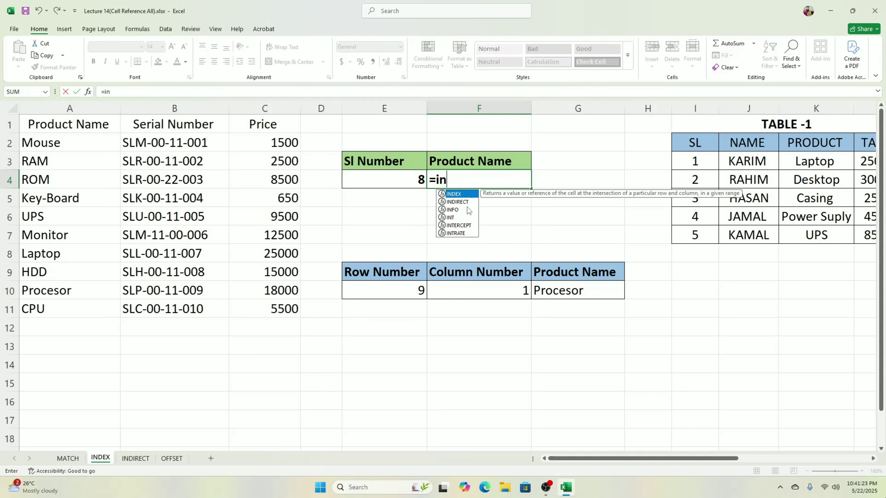
type("dex")
key("Tab")
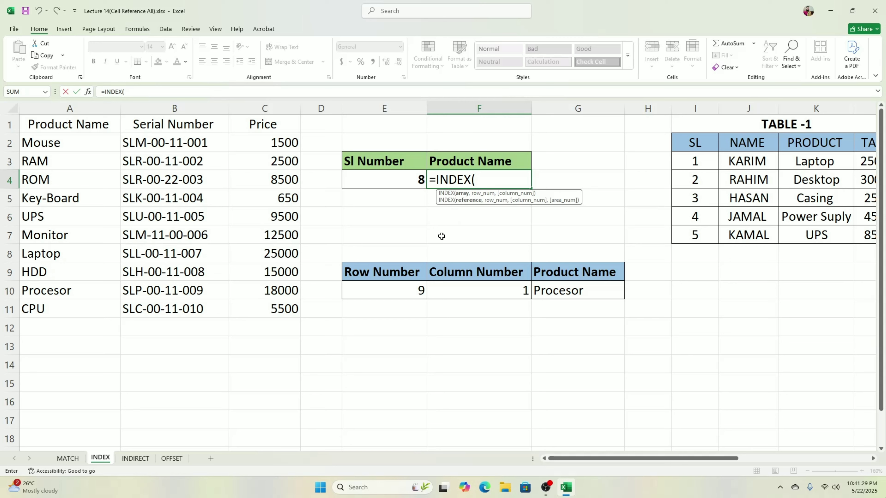
left_click_drag(64, 143, 66, 311)
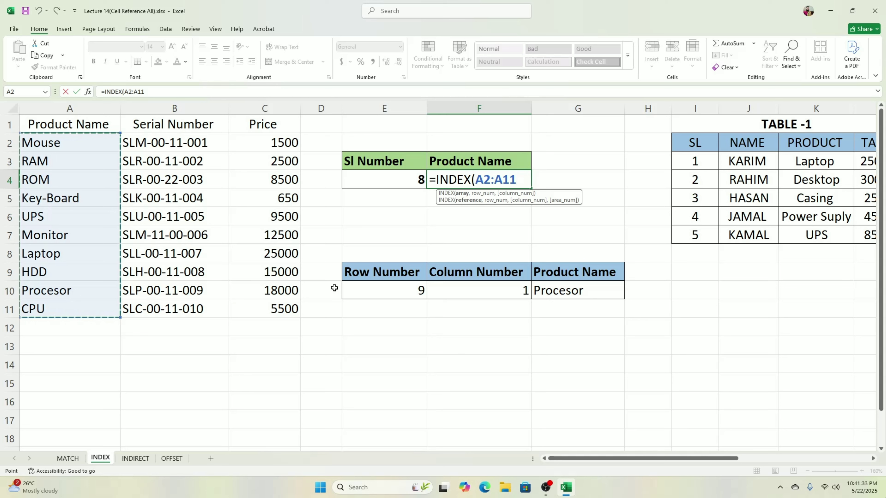
type(",")
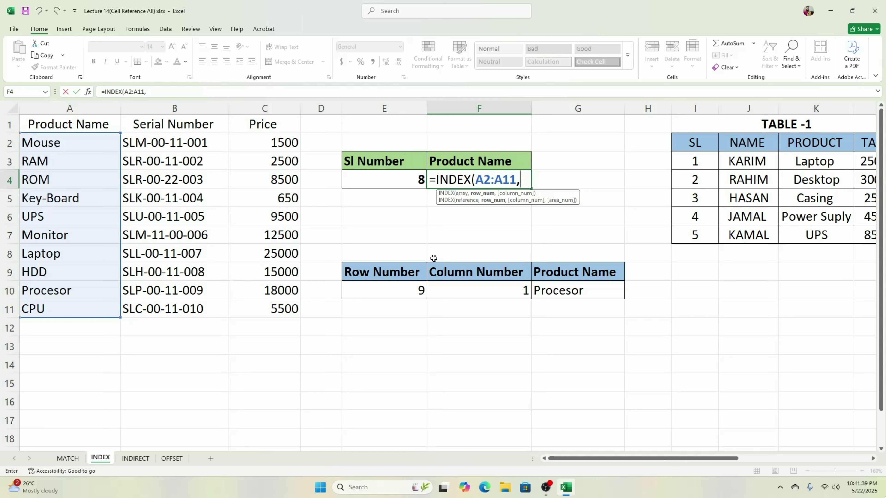
left_click(372, 180)
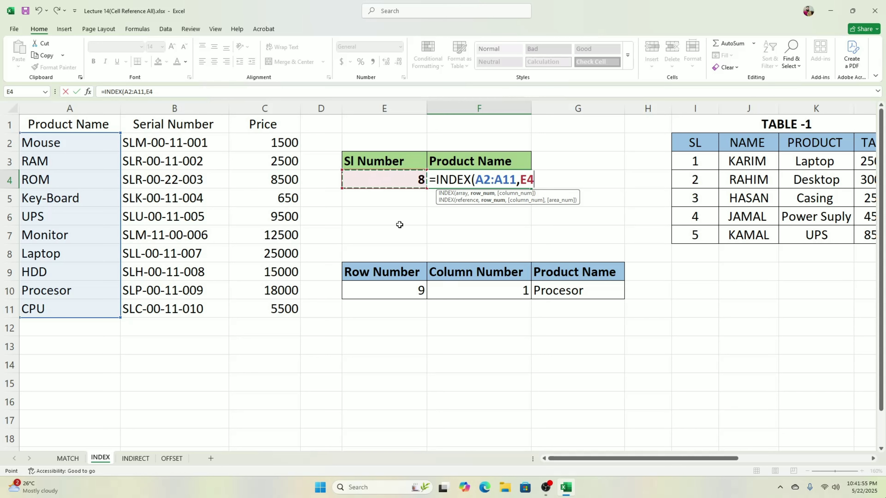
key("Return")
Step: Set the Sl Number in E4 to 7
key("Up")
key("Left")
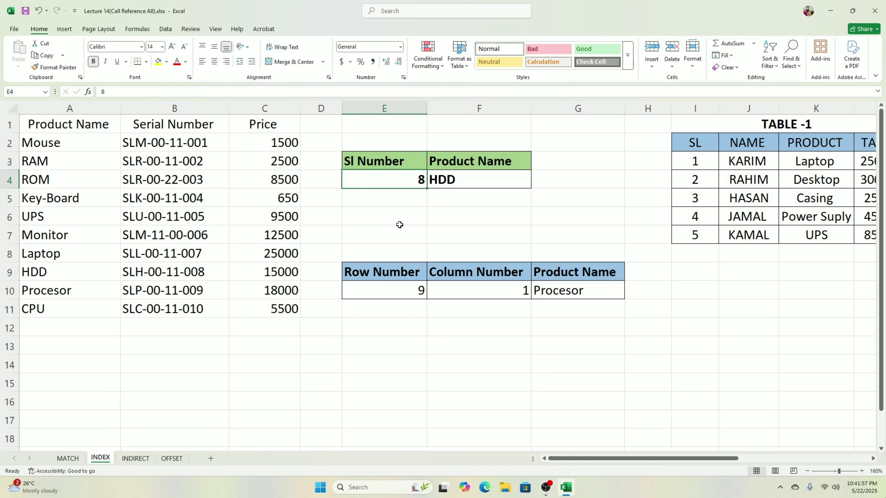
type("7")
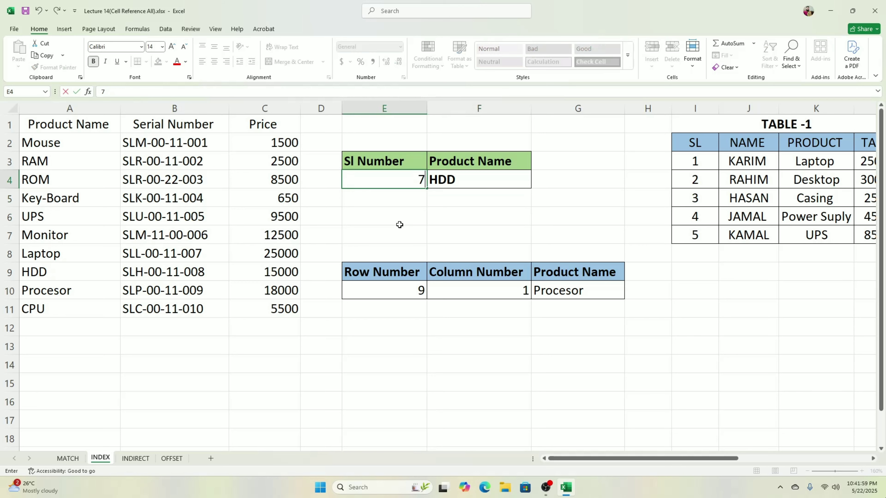
key("Return")
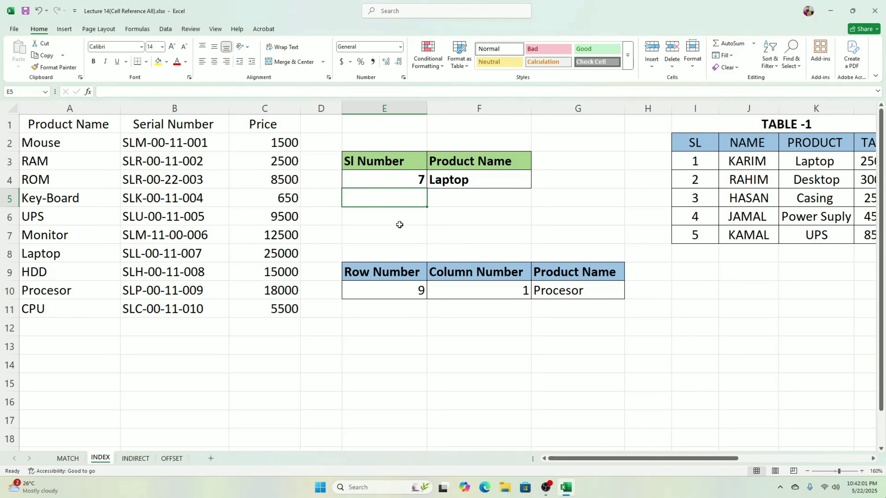
Step: Compare how rows are counted in the product list A2:A11 and in the month list on the MATCH sheet, checking sheet row 8 for Laptop
left_click(6, 253)
left_click(363, 171)
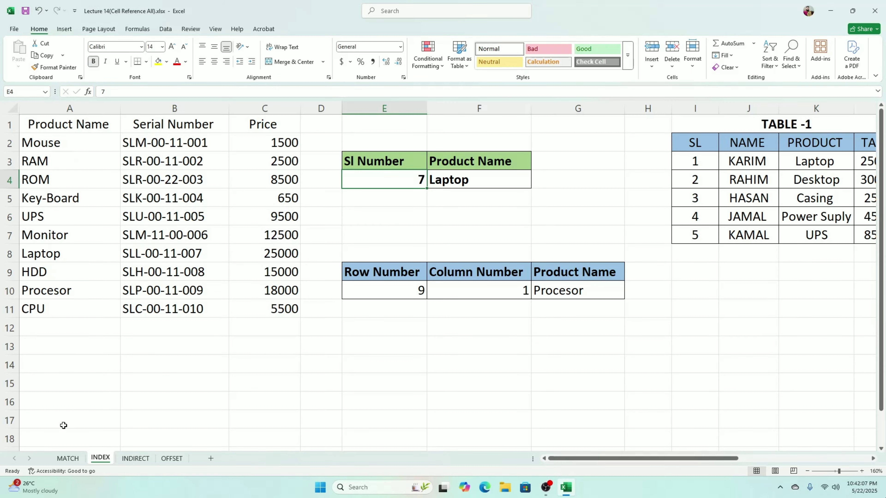
left_click(67, 458)
left_click_drag(621, 459, 468, 456)
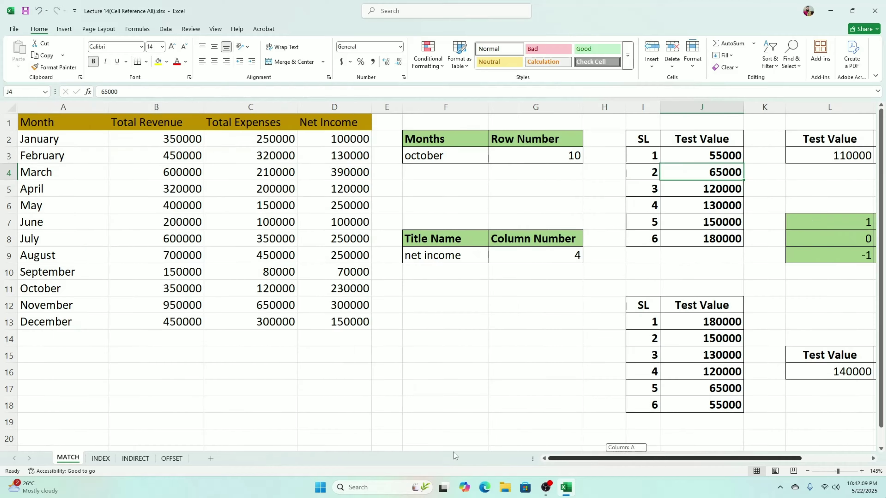
left_click(66, 138)
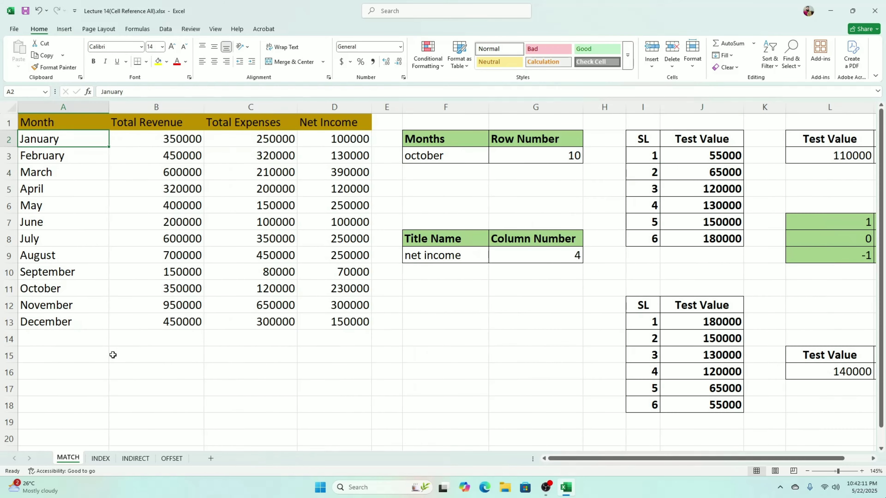
left_click(104, 458)
left_click_drag(53, 144, 54, 303)
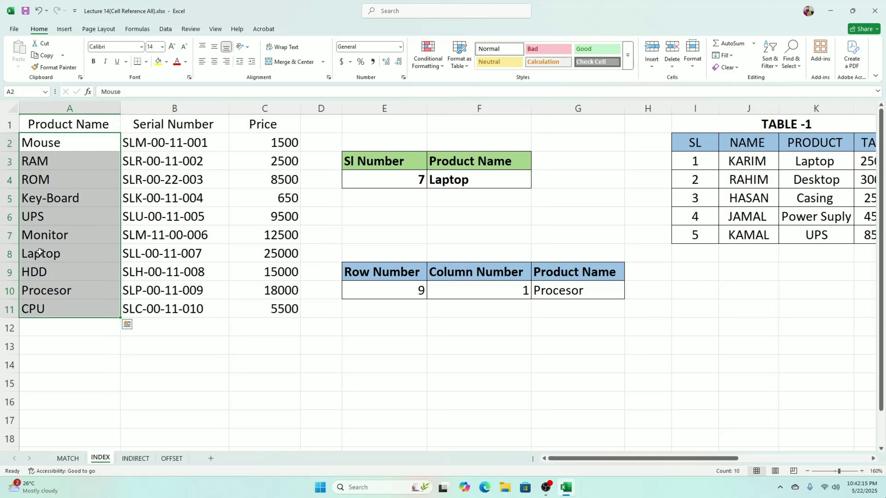
left_click(10, 254)
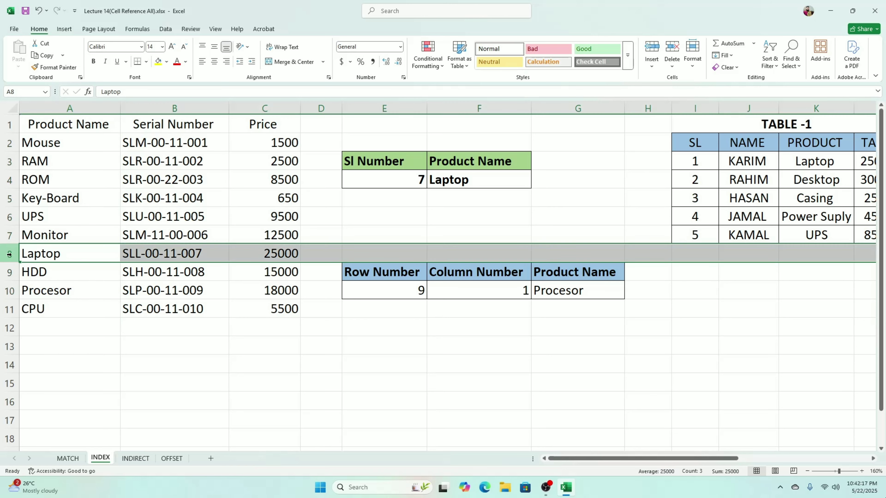
Step: Clear the Product Name formula in G10 and start a new INDEX with A2:C11 as the array
left_click(555, 291)
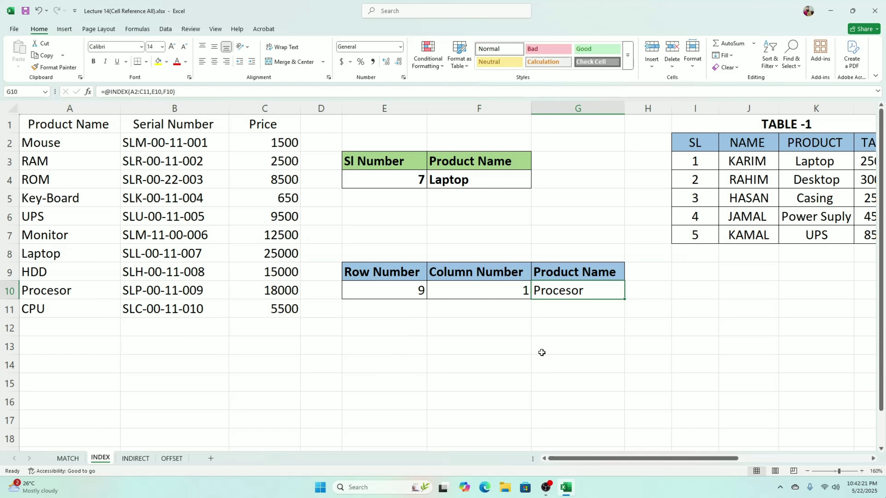
key("Delete")
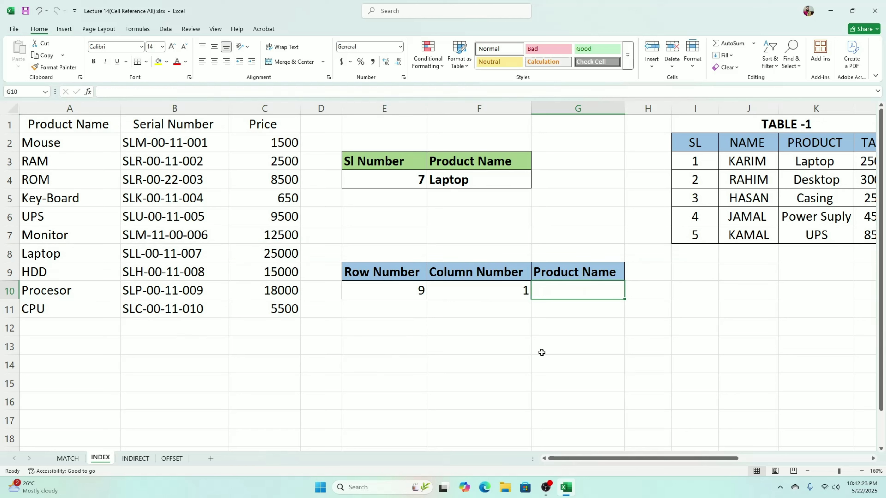
type("=")
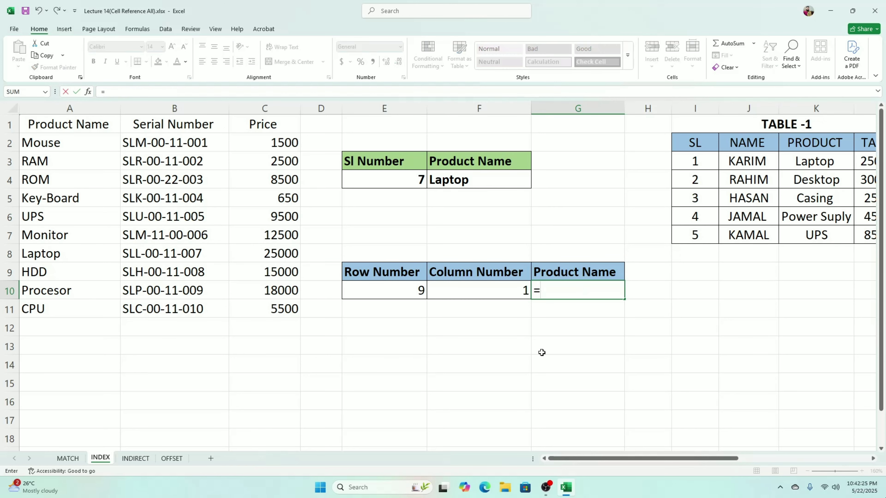
type("inde")
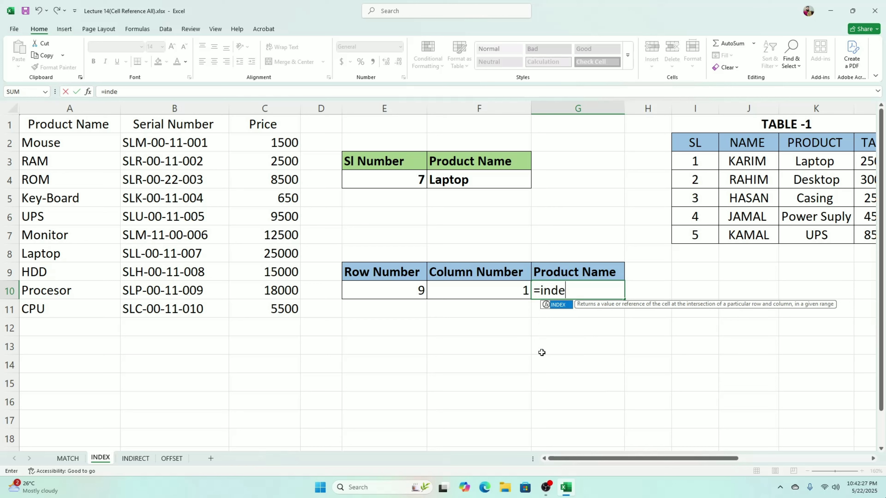
key("Tab")
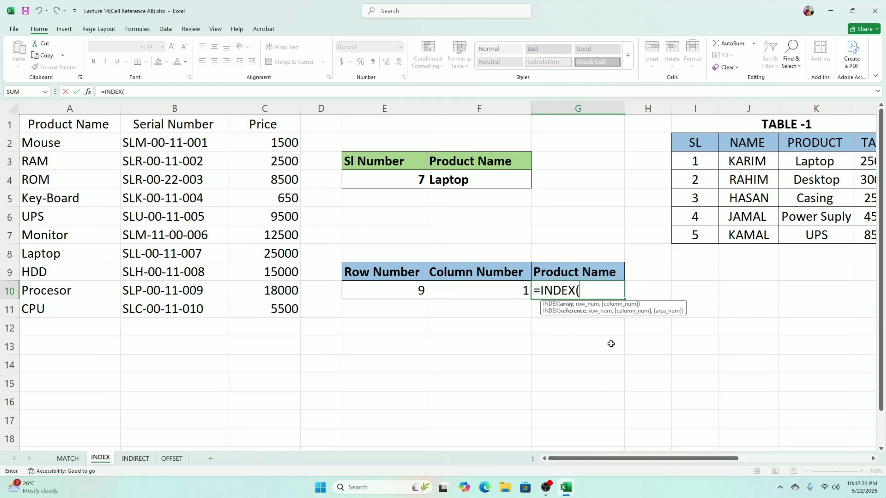
left_click_drag(67, 143, 171, 318)
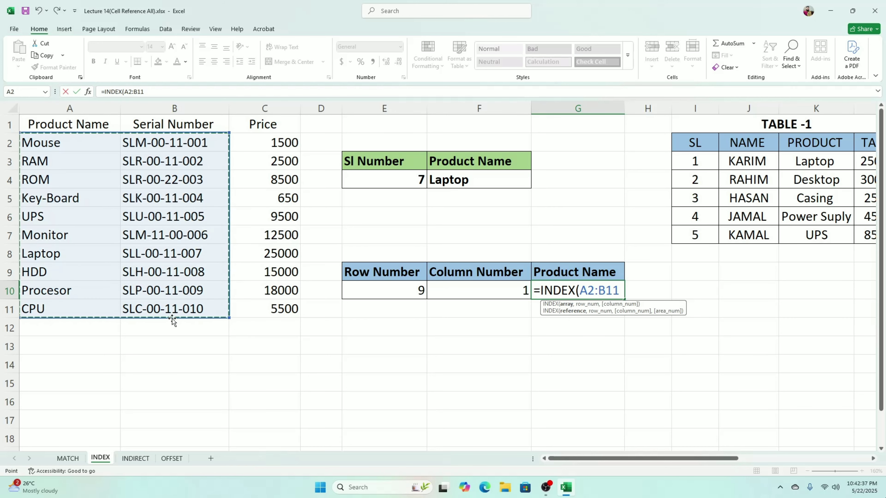
left_click_drag(69, 142, 288, 308)
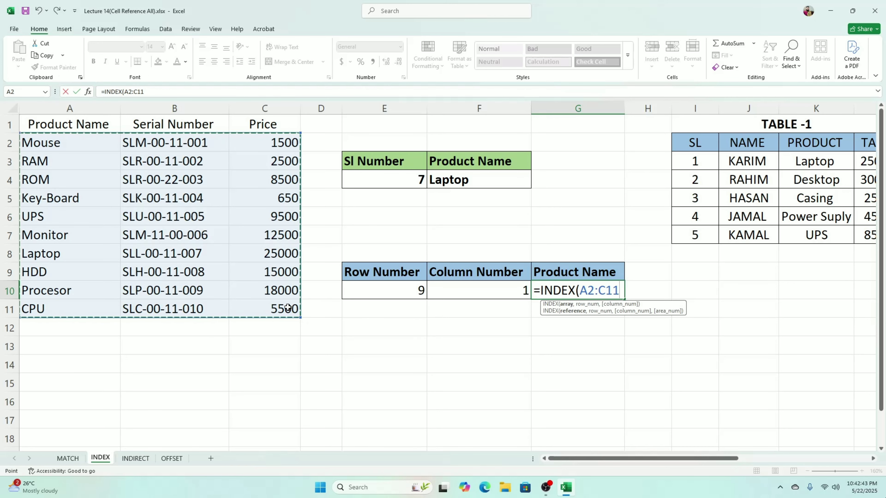
Step: Complete the INDEX formula in G10 with E10 as the row number and F10 as the column number
type(",")
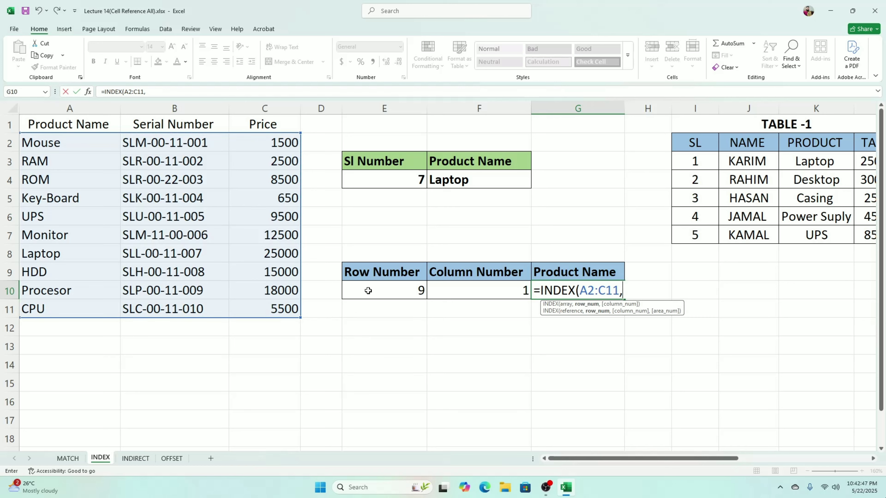
left_click(381, 295)
type(",")
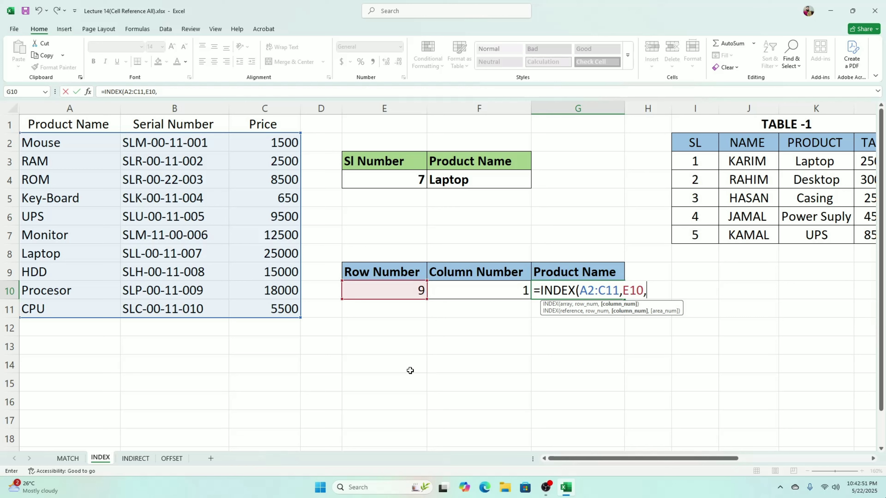
left_click(468, 295)
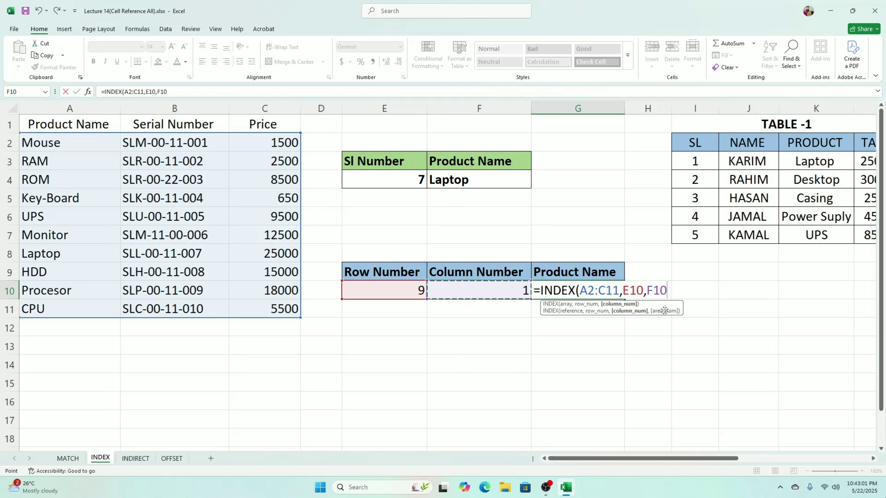
mouse_move(615, 460)
left_mouse_down()
mouse_move(698, 462)
mouse_move(609, 460)
left_mouse_up()
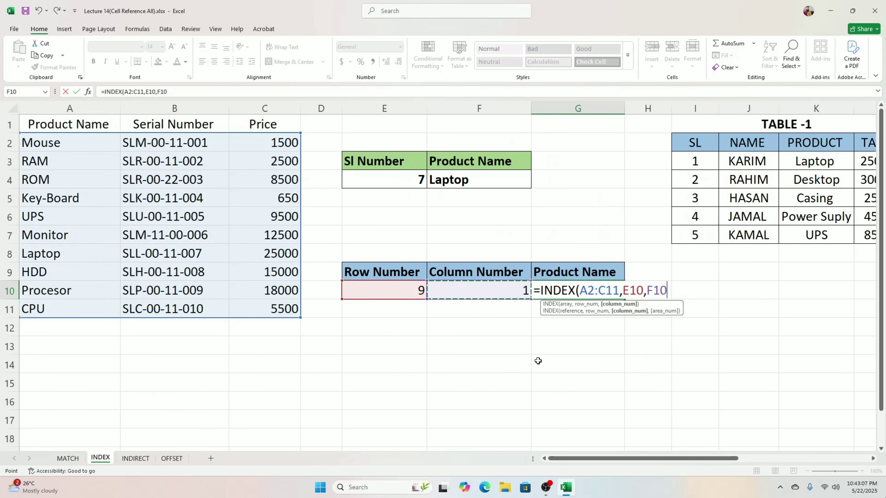
key("Return")
Step: Check the INDEX result by counting to the ninth item of the product list A2:A11 in column A
key("Up")
key("Left")
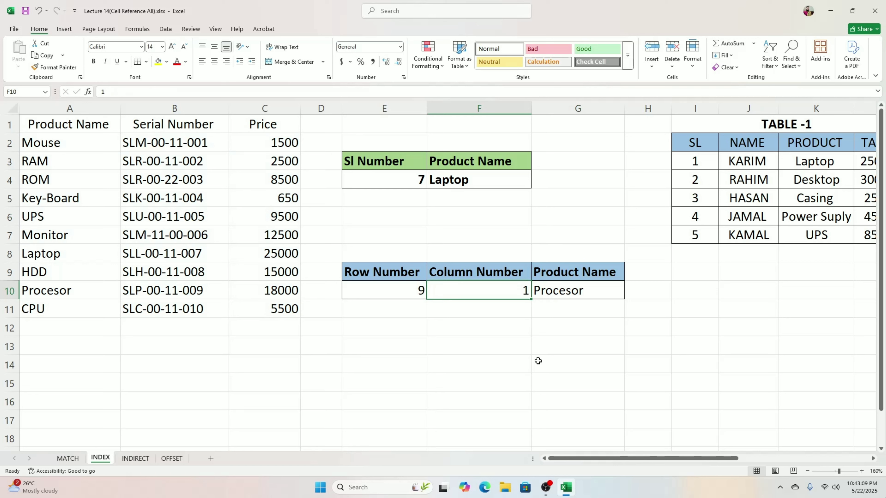
key("Left")
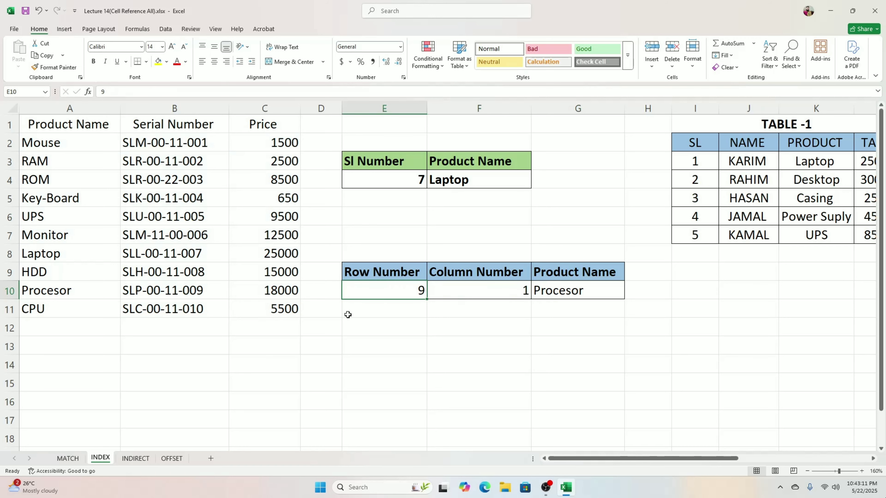
left_click(70, 108)
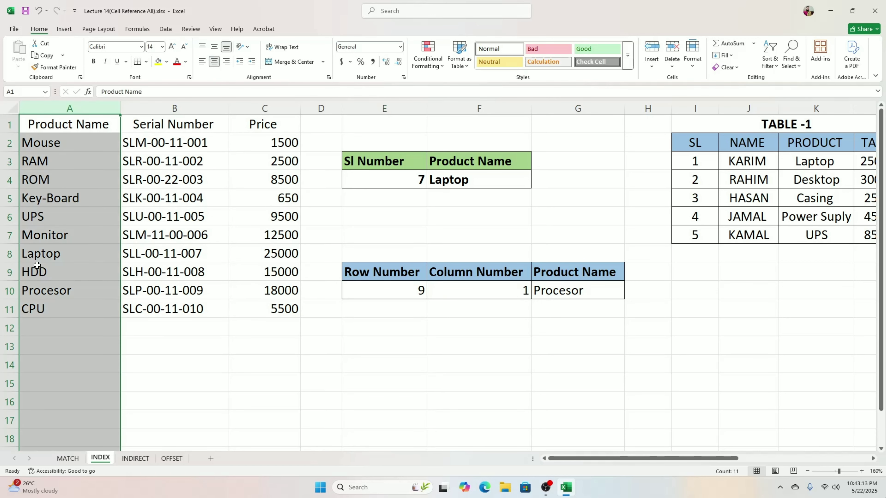
left_click(30, 291)
left_click_drag(44, 144, 53, 310)
left_click(48, 290)
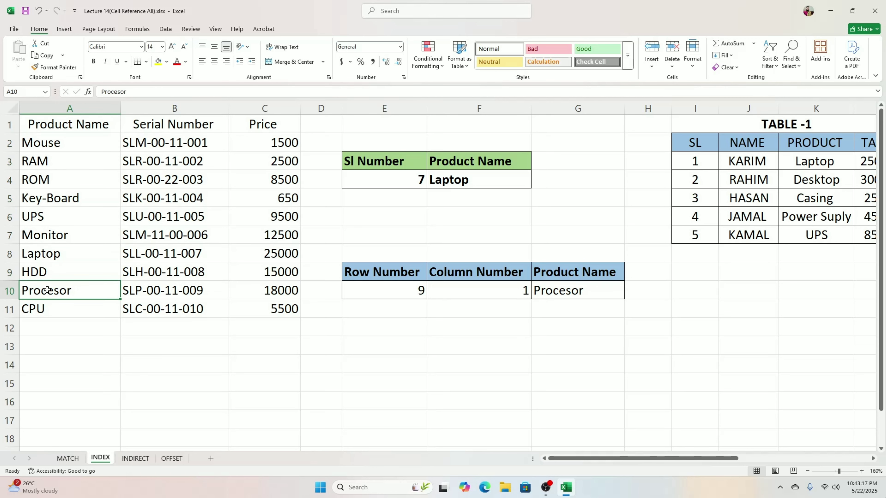
Step: Set the Row Number in E10 to 8 and check the matching item in the product list
left_click(374, 289)
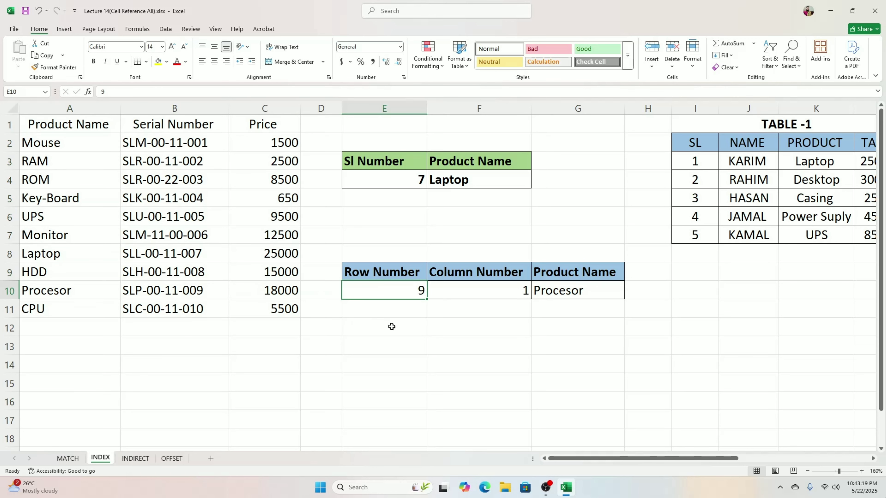
type("8")
key("Return")
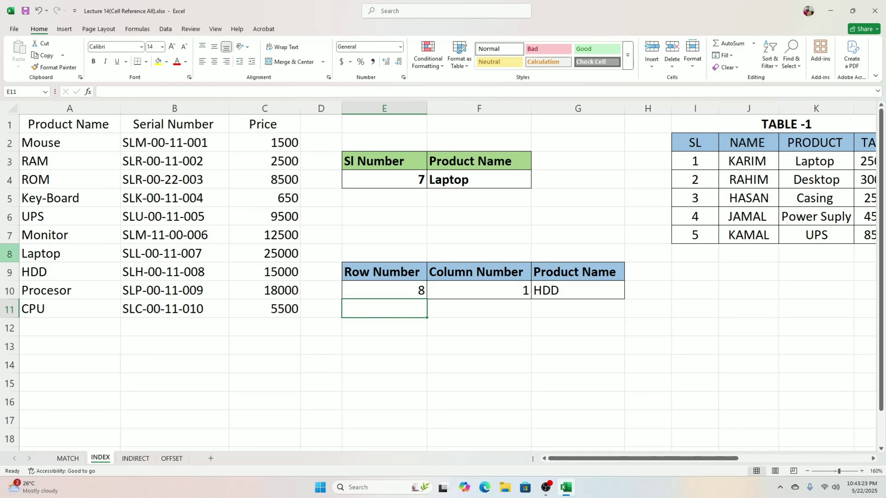
left_click(37, 270)
Step: Set the Row Number in E10 to 6 and check the matching item in the product list
left_click(393, 289)
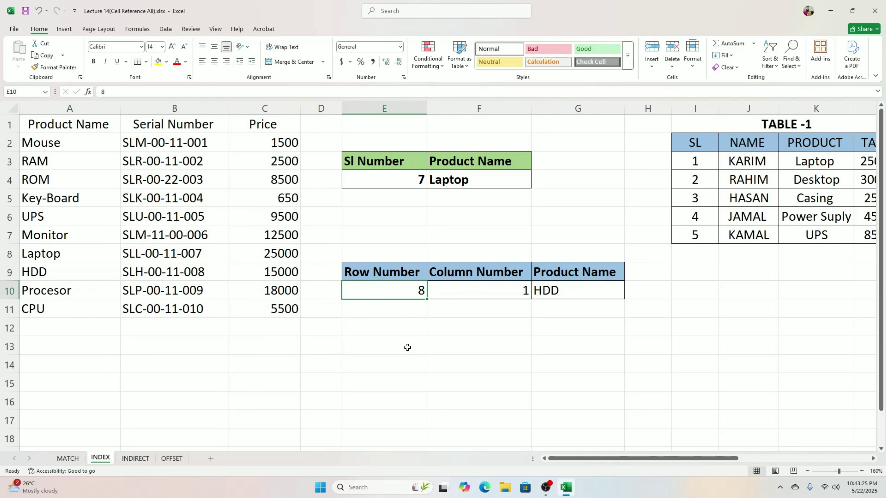
type("6")
key("Return")
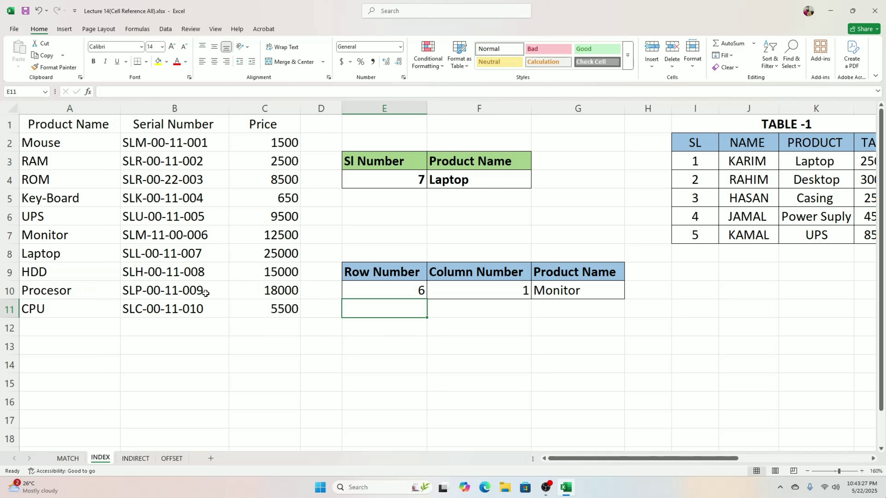
left_click(79, 231)
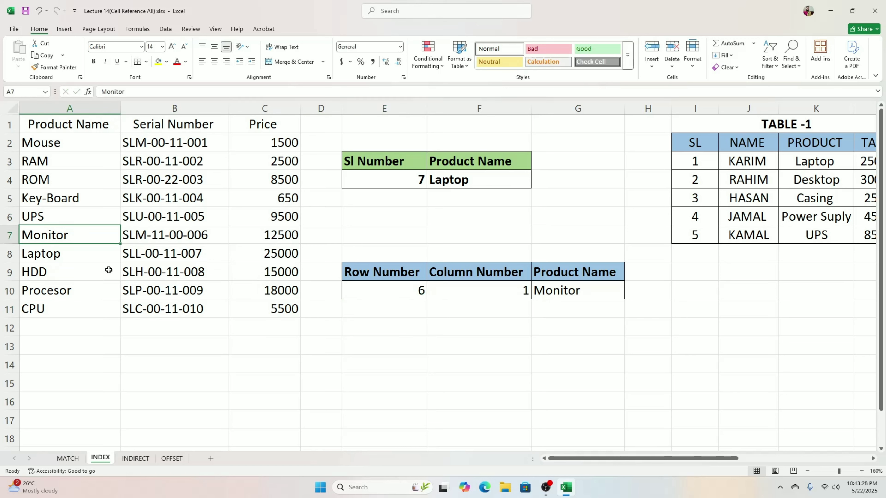
Step: Set the Column Number in F10 to 3 and compare the G10 result with the Price in the Monitor row
left_click(526, 297)
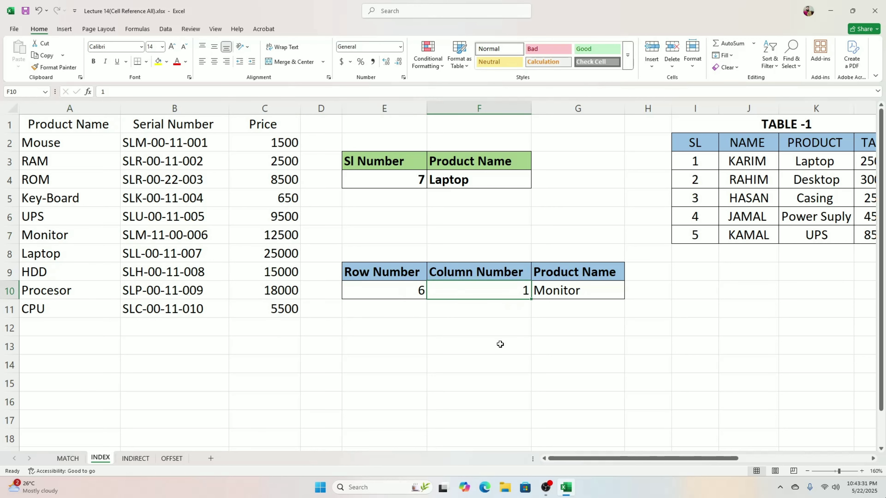
type("3")
key("Return")
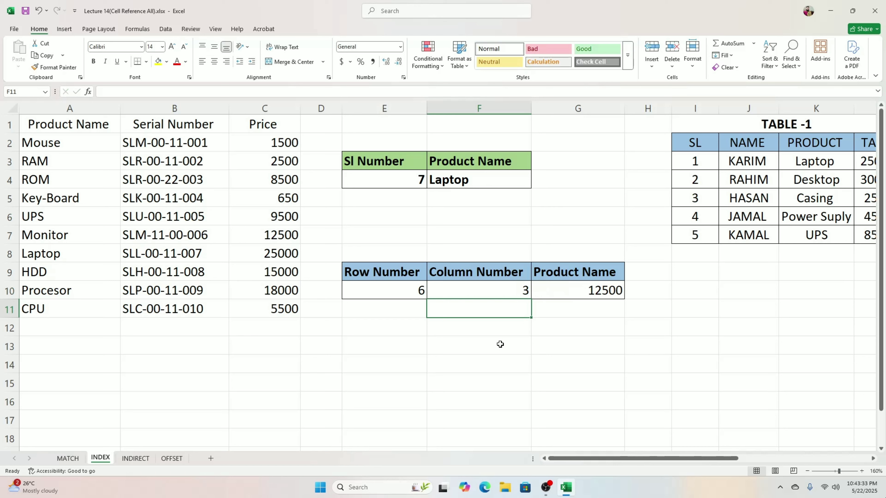
left_click_drag(64, 235, 248, 236)
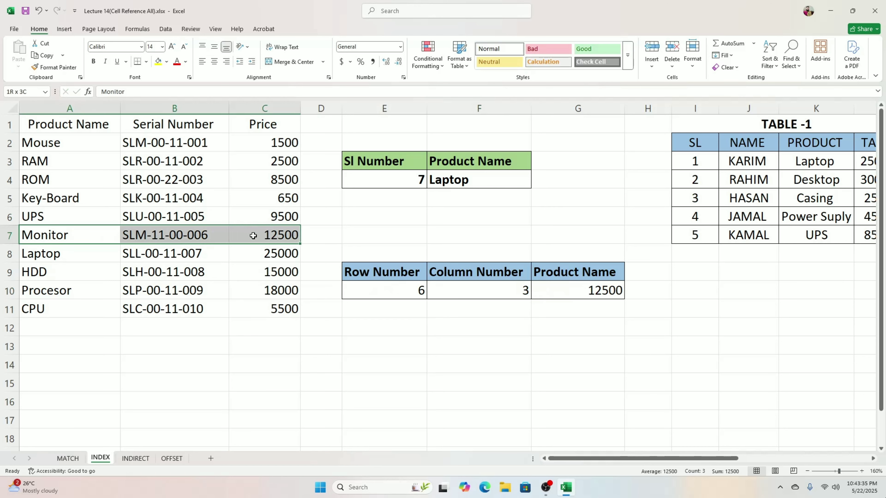
left_click(275, 238)
left_click(593, 296)
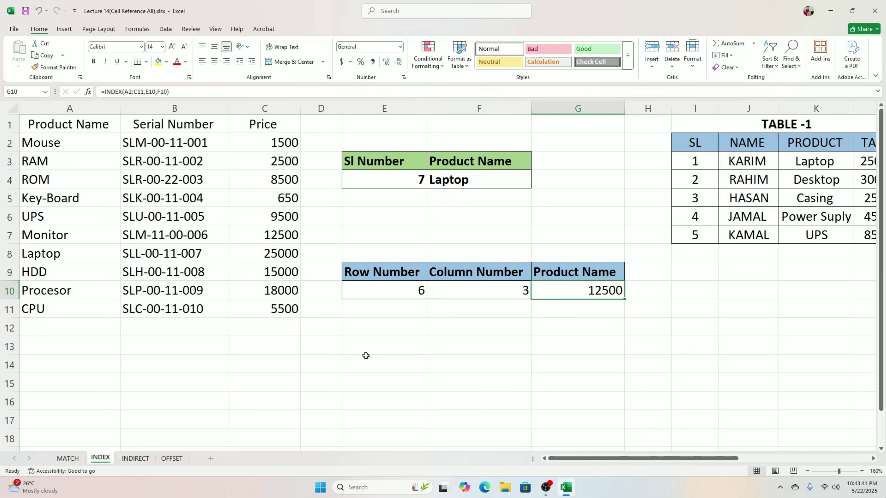
Step: Examine TABLE-1, TABLE-2 and TABLE-3 together with the Row, Column and Table inputs in X11:Z11
left_click_drag(576, 461, 722, 454)
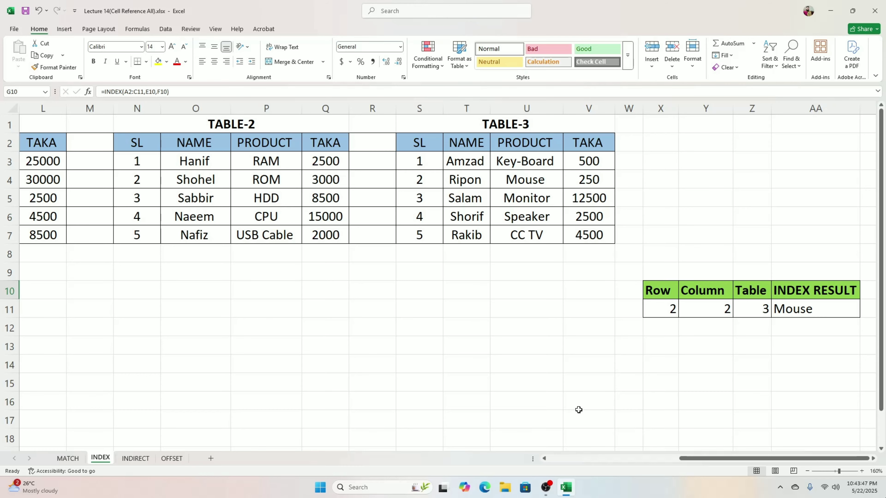
scroll(578, 410, "down", 1)
left_click_drag(715, 458, 686, 462)
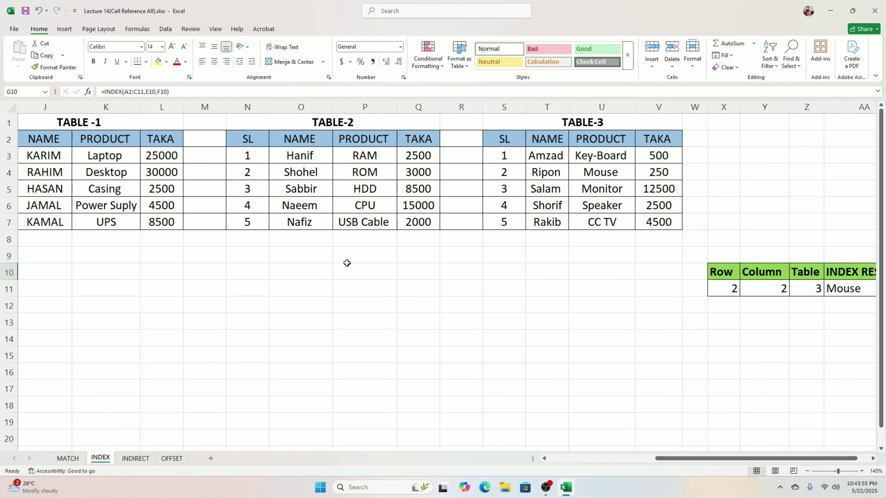
left_click_drag(671, 460, 716, 463)
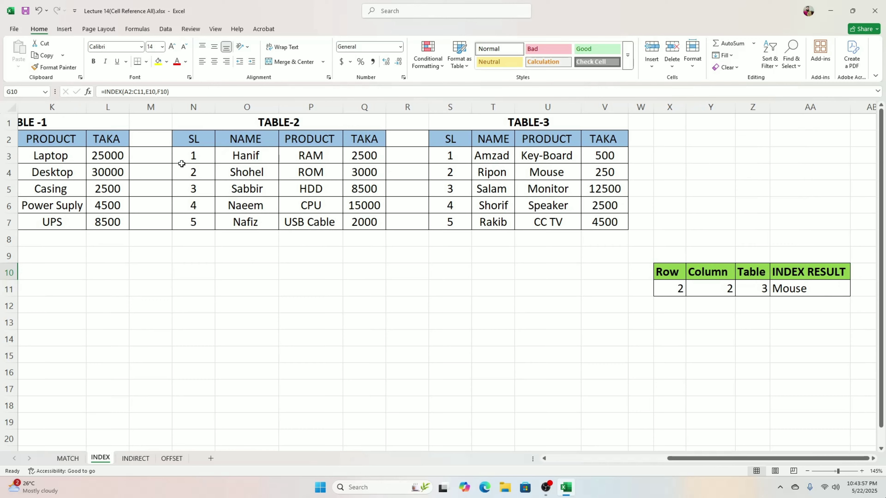
left_click(661, 294)
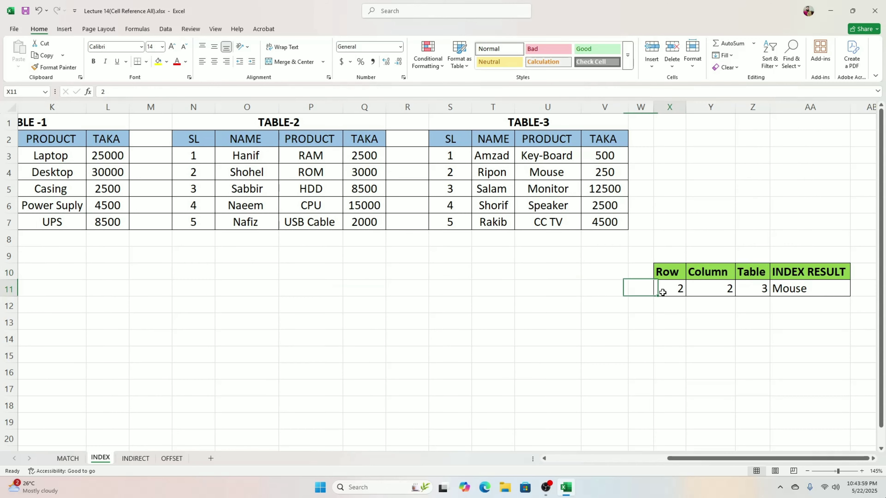
left_click(719, 286)
left_click(743, 295)
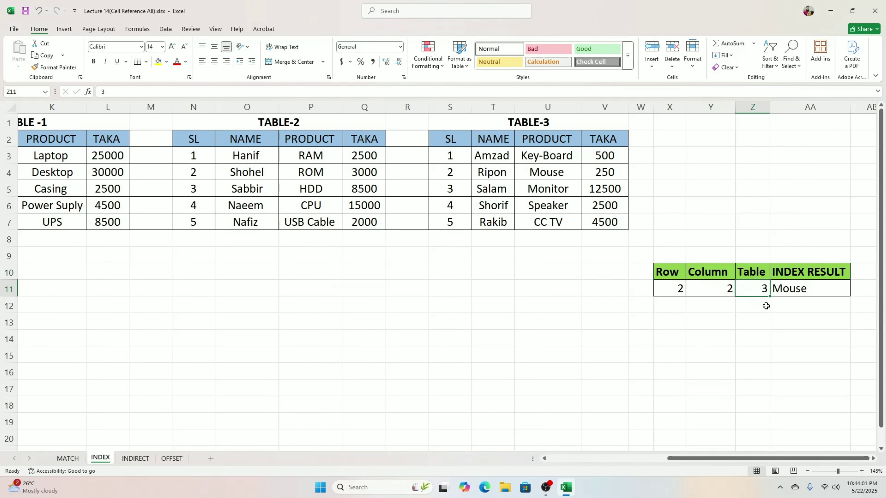
Step: Clear the INDEX RESULT in AA11 and start an INDEX formula with a bracketed reference list beginning with TABLE-1's range J3:L7
left_click(781, 293)
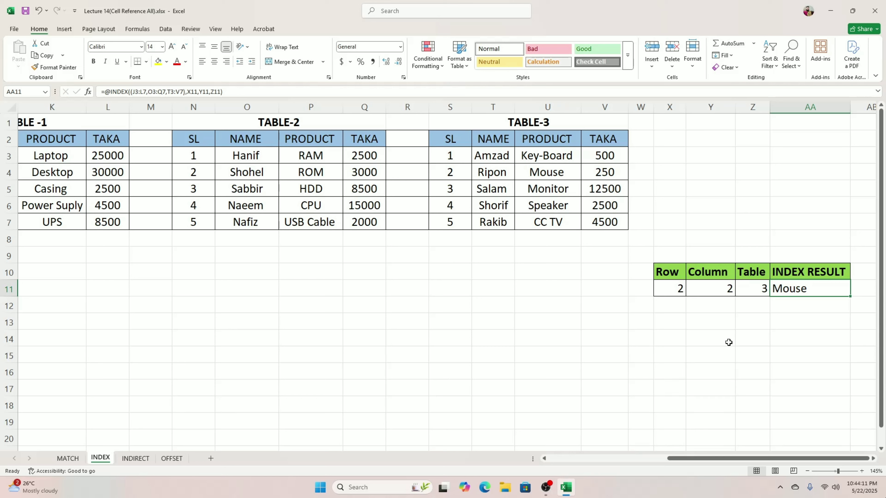
key("Delete")
type("=")
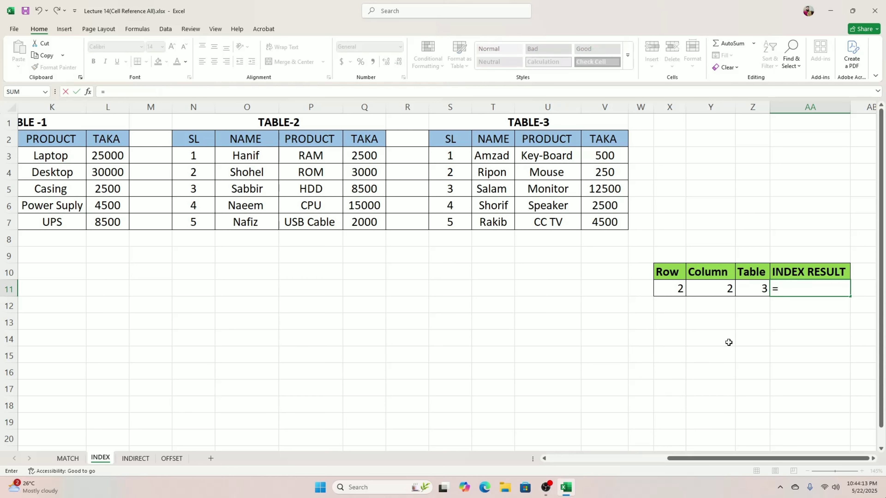
type("index")
key("Tab")
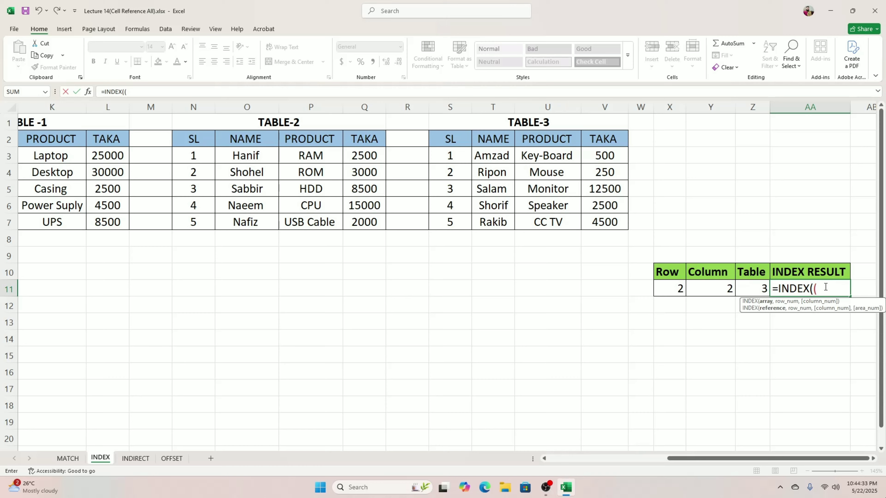
left_click_drag(738, 460, 707, 461)
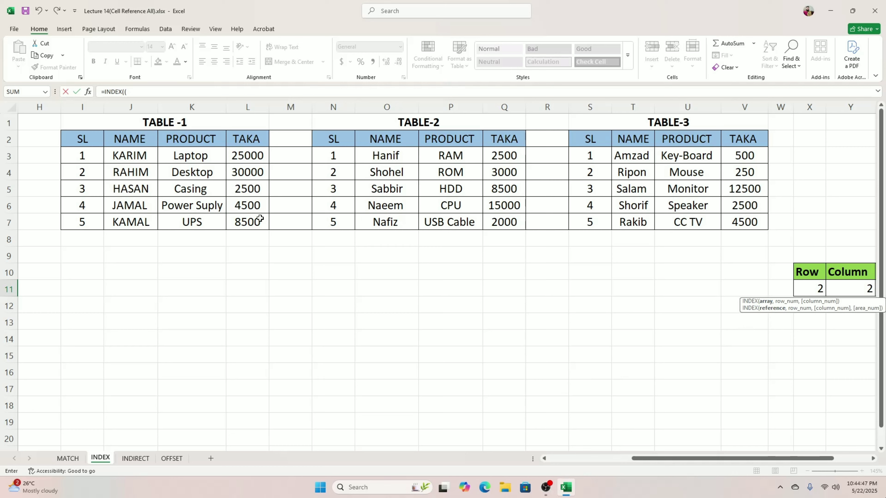
left_click_drag(129, 154, 241, 218)
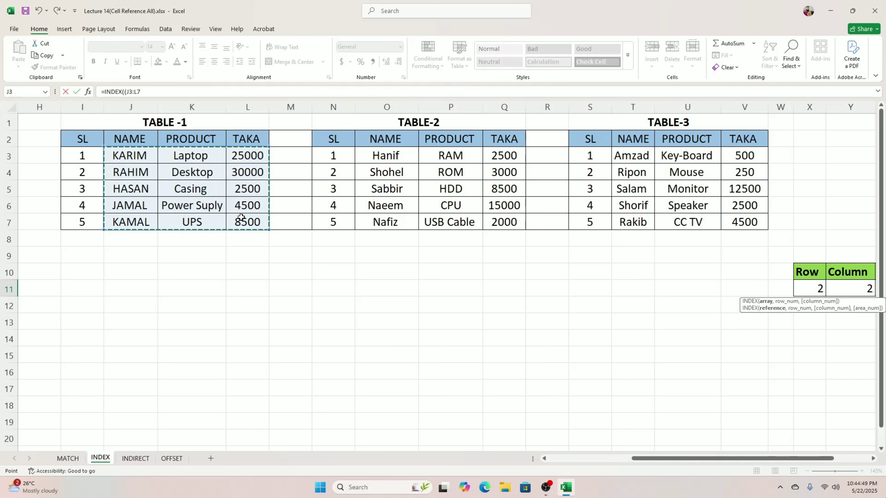
type(",")
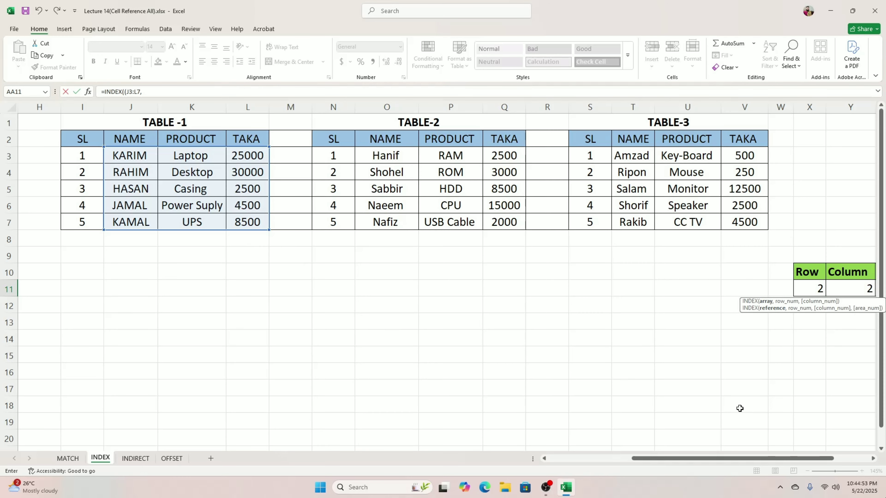
Step: Add TABLE-2's range O3:Q7 and TABLE-3's range T3:V7 to the INDEX reference list and close its bracket
left_click_drag(696, 459, 732, 458)
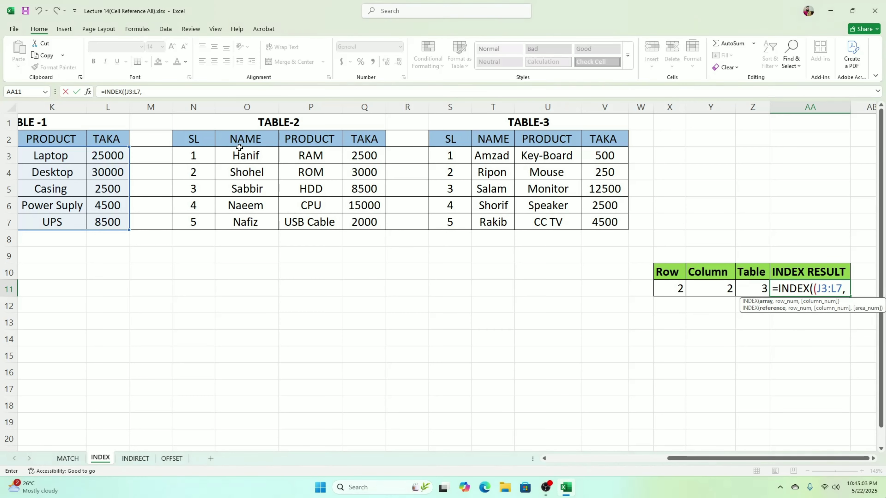
left_click_drag(237, 158, 362, 224)
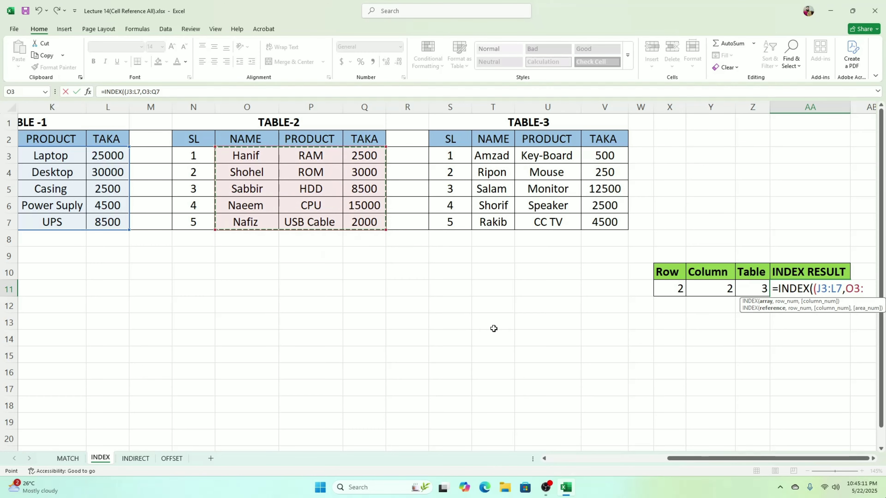
type(",")
left_click_drag(499, 158, 608, 220)
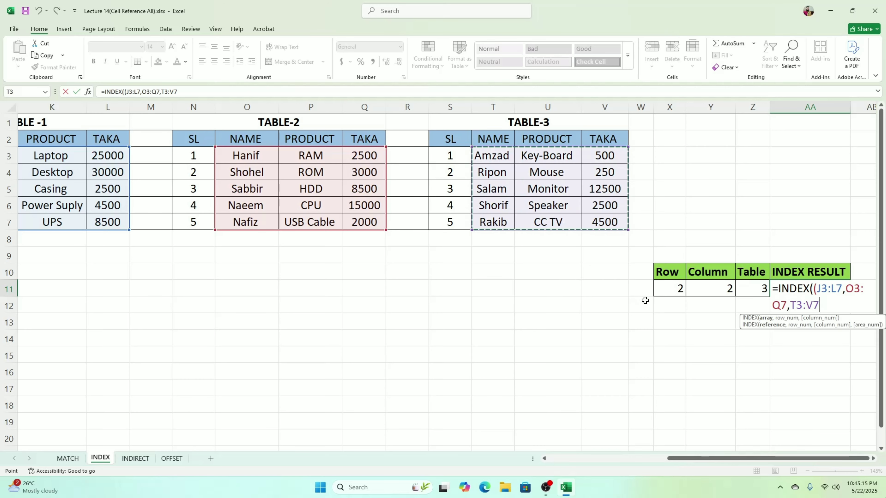
left_click_drag(806, 460, 805, 460)
type(")")
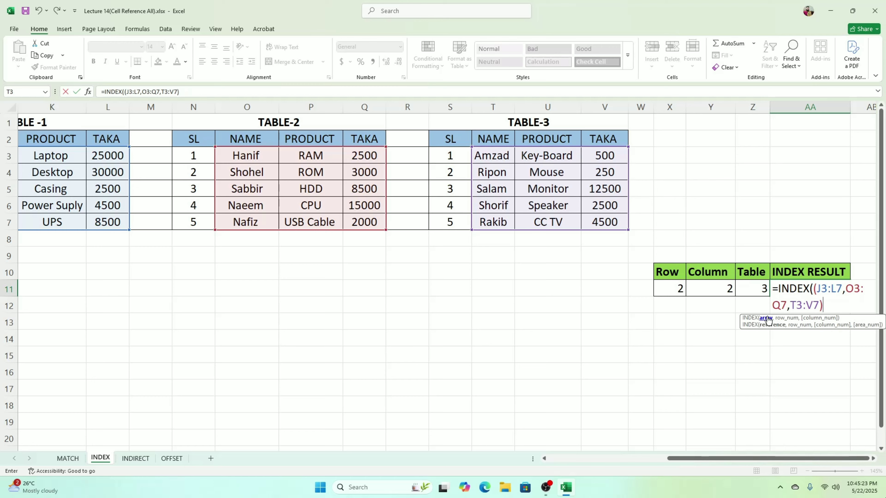
Step: Complete the AA11 INDEX formula with X11 as row number, Y11 as column number and Z11 as area number
type(",")
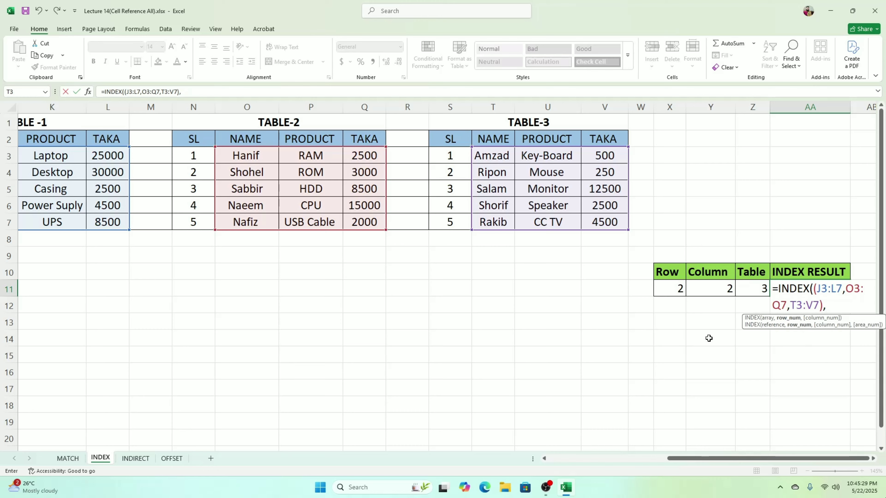
left_click(673, 290)
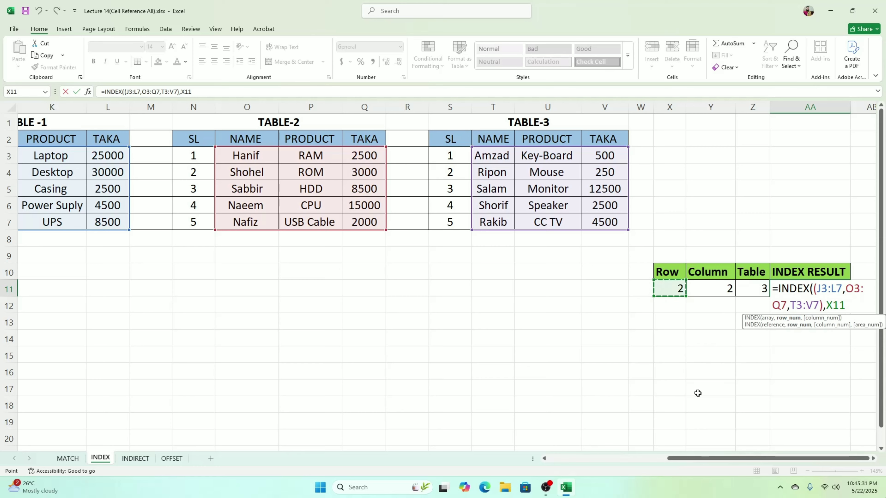
type(",")
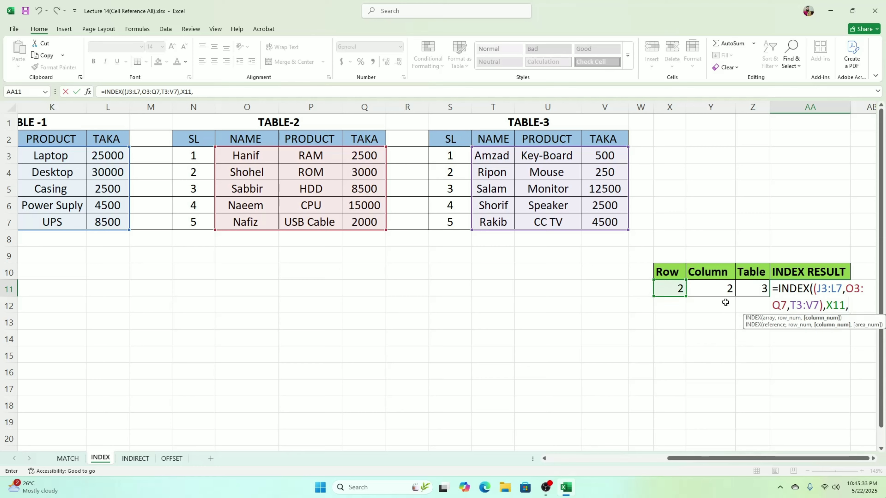
left_click(724, 287)
type(",")
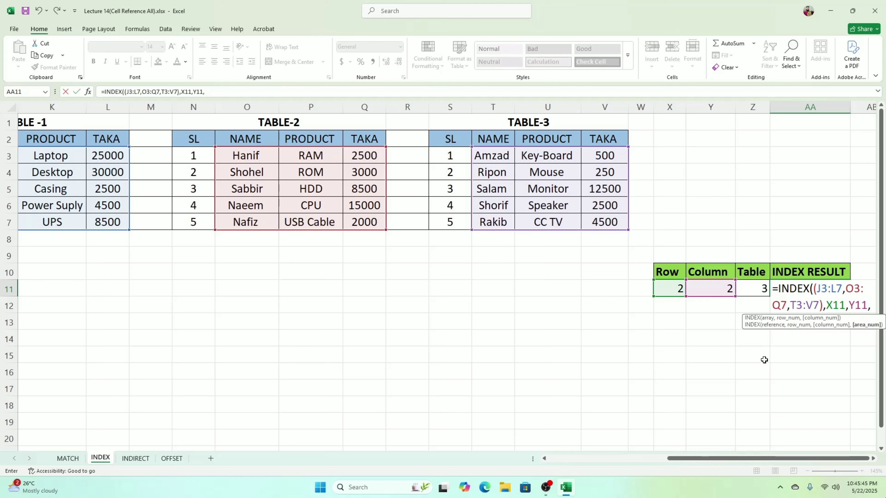
left_click(757, 290)
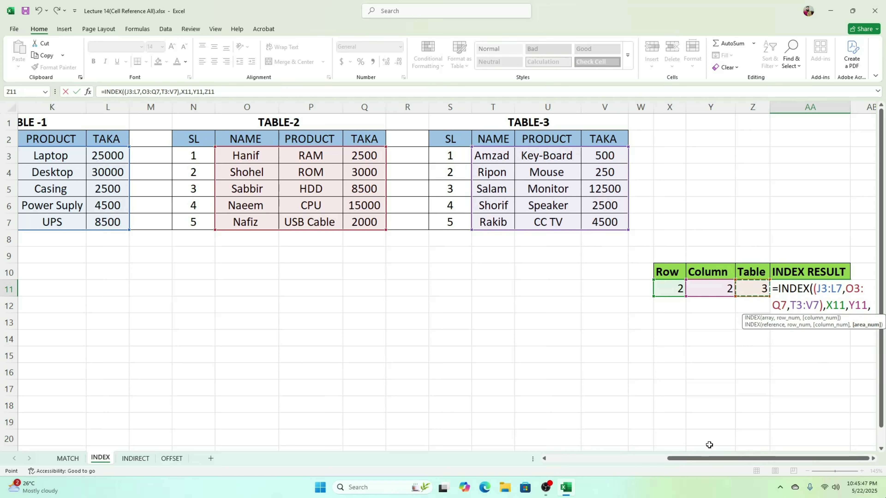
left_click(873, 459)
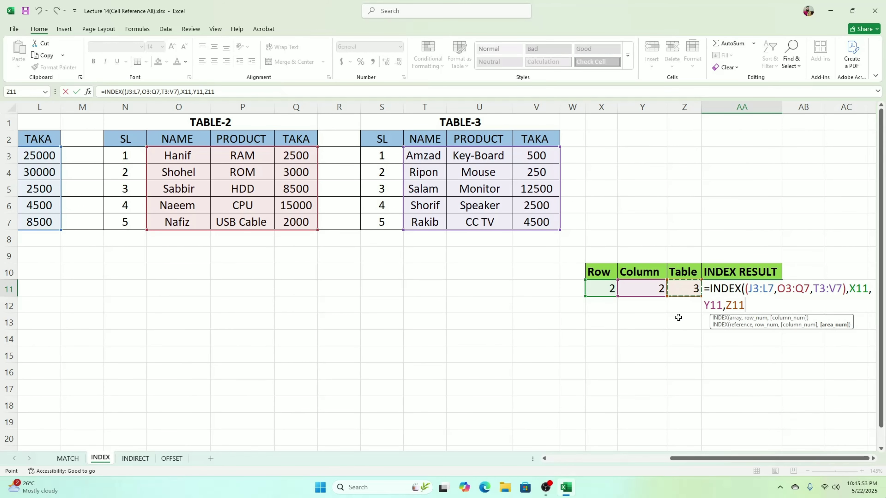
type(")")
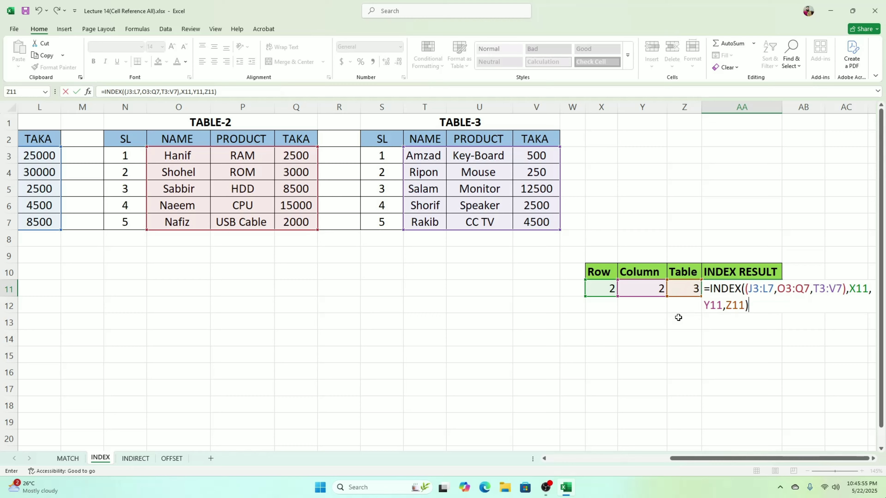
key("Return")
left_click(726, 290)
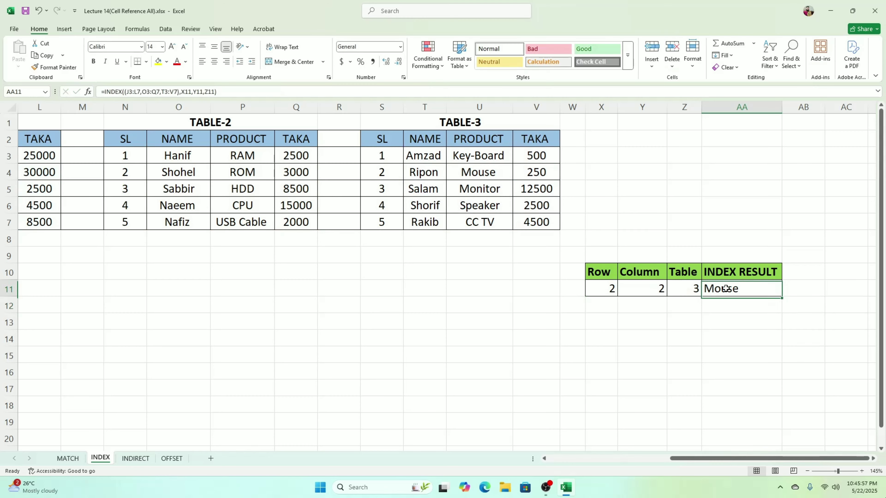
Step: Set Row to 4, Column to 1 and Table to 2 in X11:Z11 and check the INDEX RESULT
left_click(610, 289)
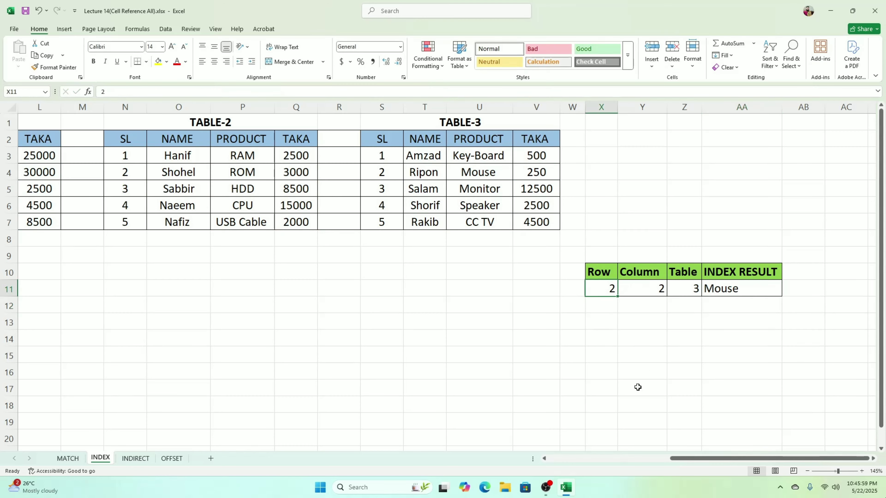
left_click(165, 211)
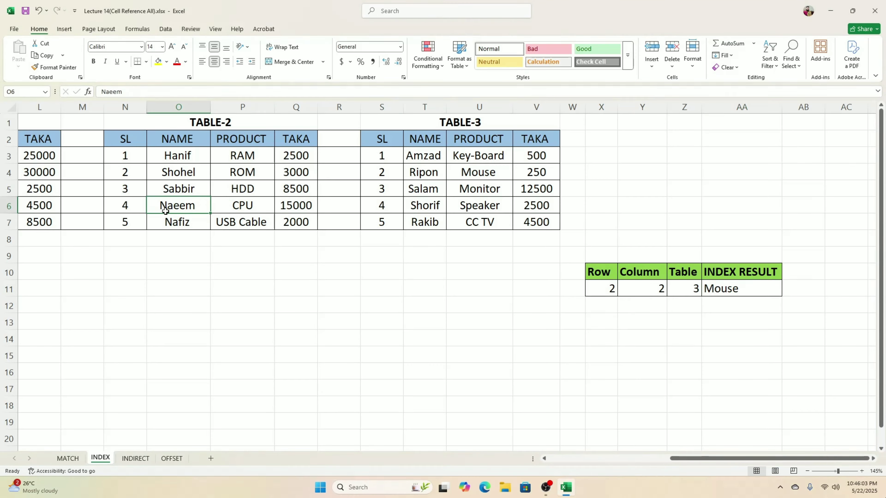
left_click(612, 290)
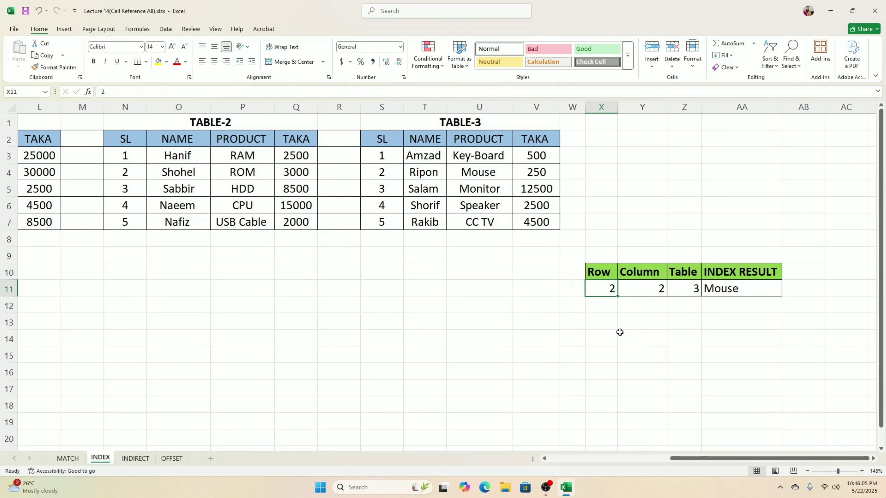
type("4")
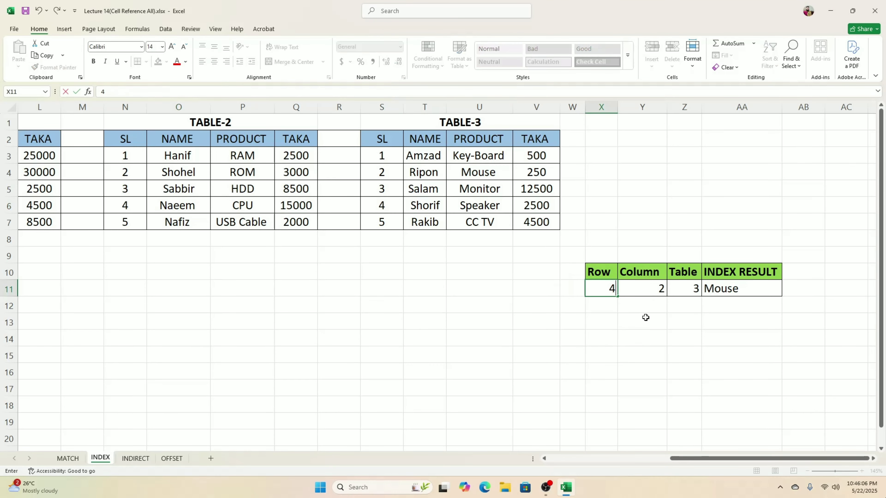
left_click(652, 290)
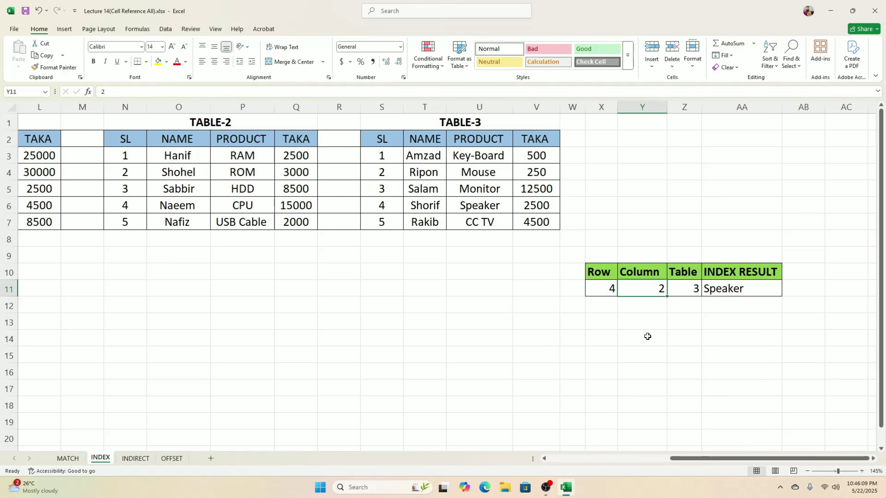
type("1")
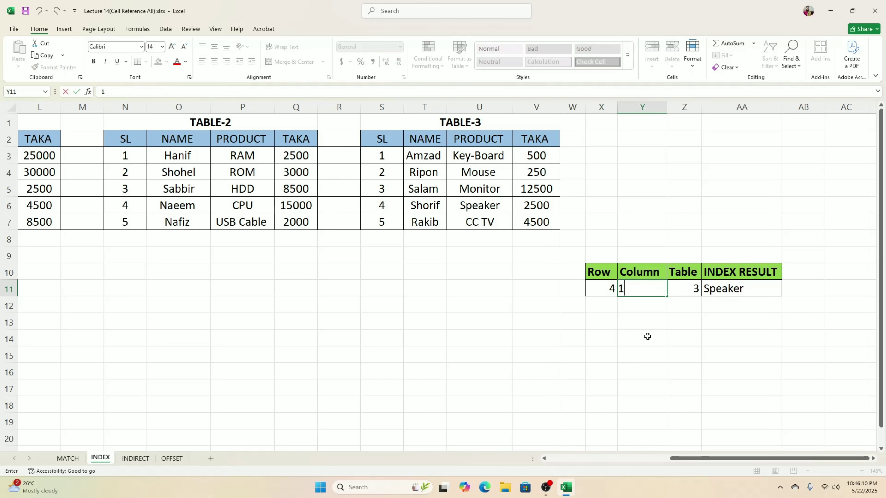
left_click(689, 293)
type("2")
key("Return")
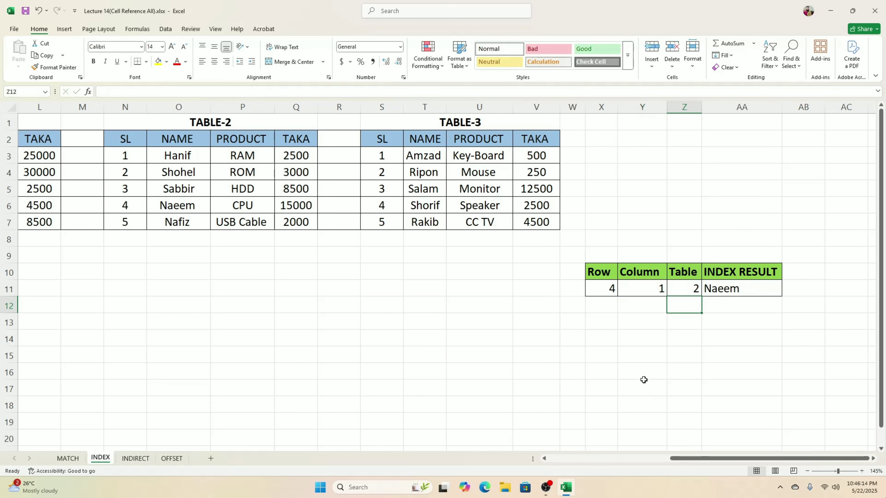
left_click(730, 287)
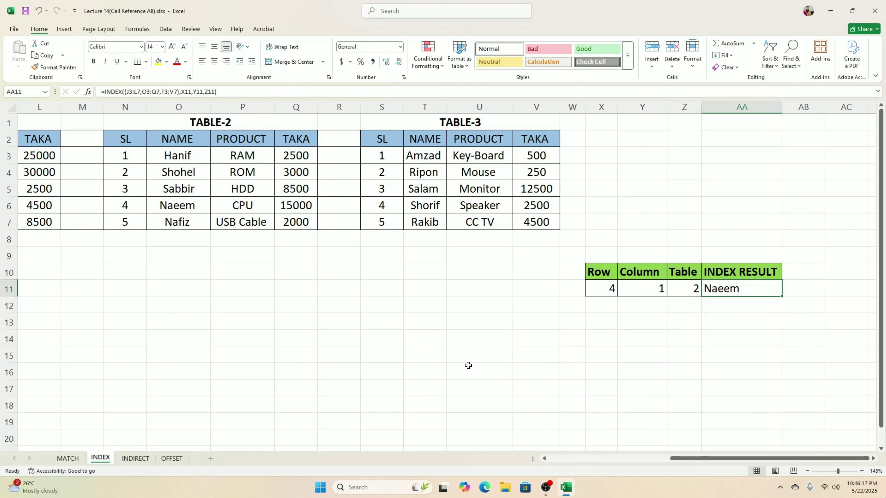
Step: Compare the three tables with the Row, Column and Table inputs in X11:Z11 and the INDEX formula in AA11
left_click_drag(707, 461, 675, 463)
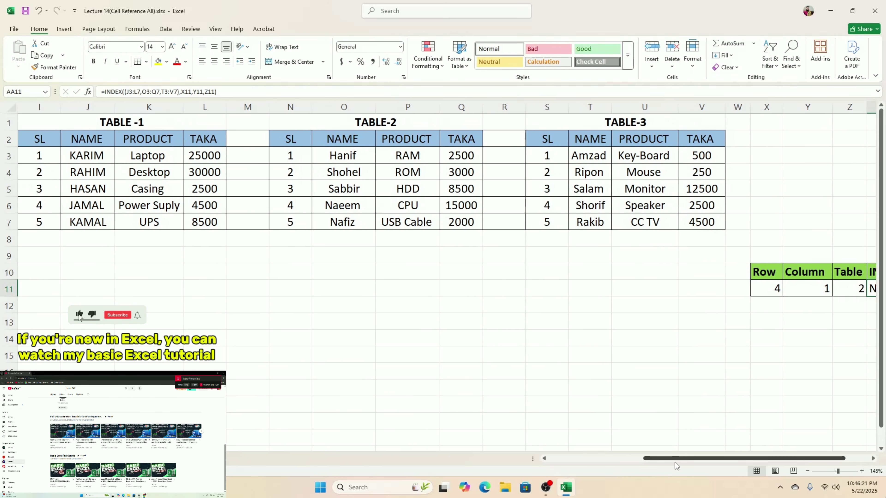
left_click_drag(763, 460, 776, 460)
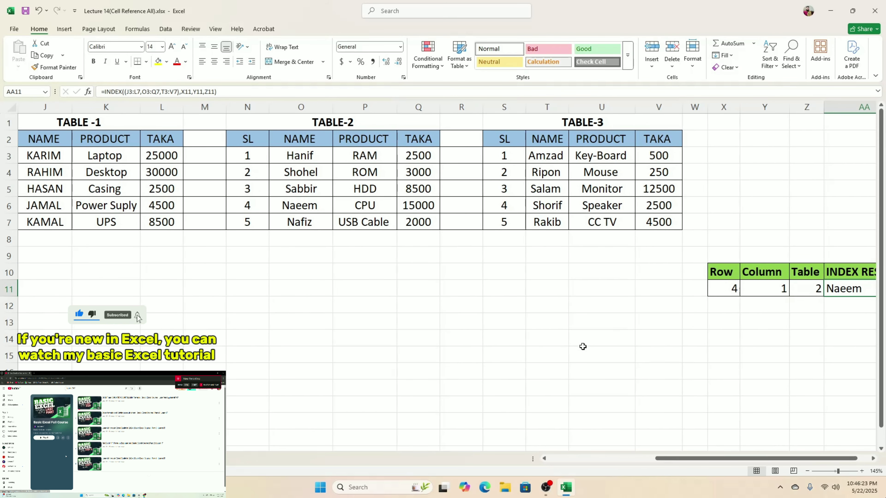
left_click_drag(750, 460, 762, 461)
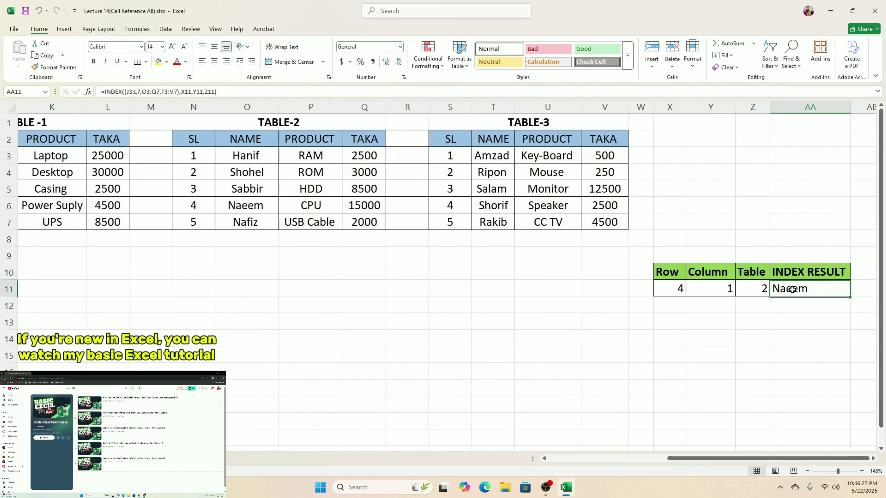
left_click(671, 290)
left_click(718, 288)
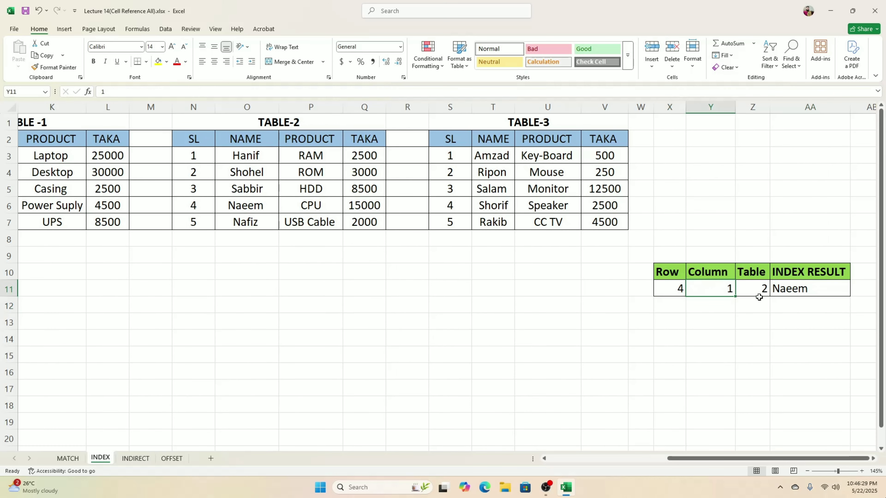
left_click(758, 293)
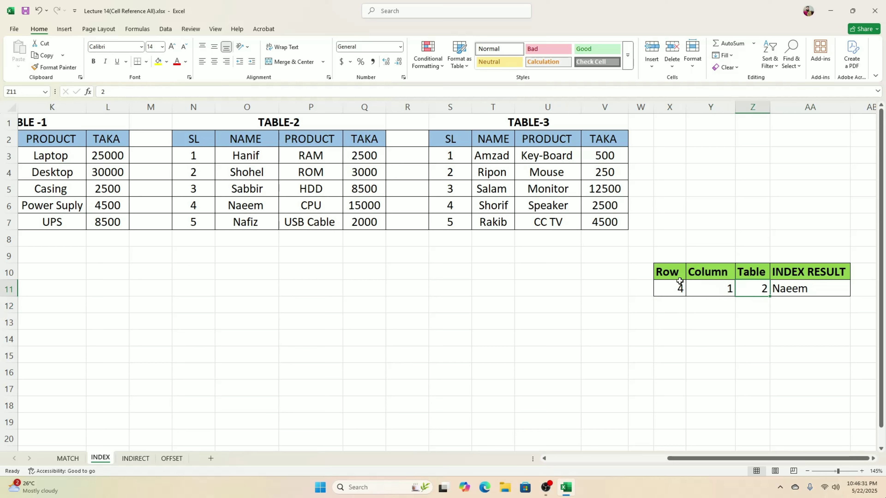
left_click(679, 282)
left_click(711, 292)
left_click(759, 287)
left_click(793, 291)
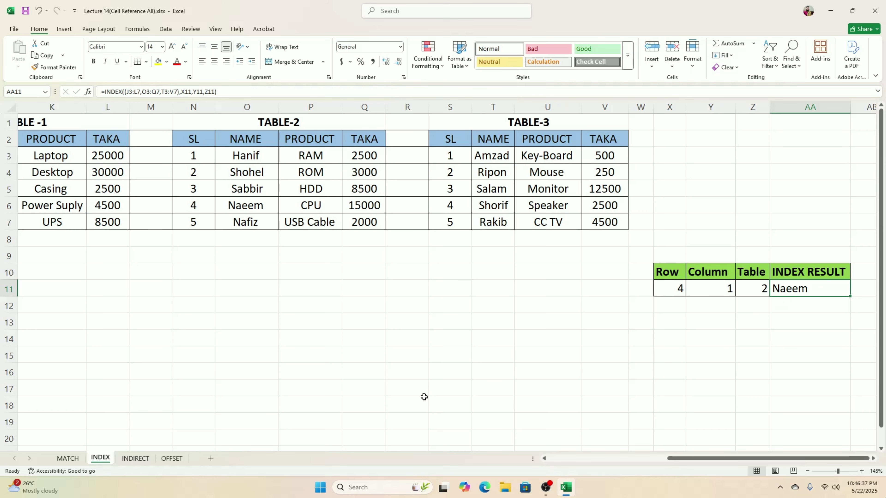
Step: Look over the product list and lookup blocks at the start of the INDEX sheet and return to the MATCH sheet
left_click_drag(677, 459, 554, 459)
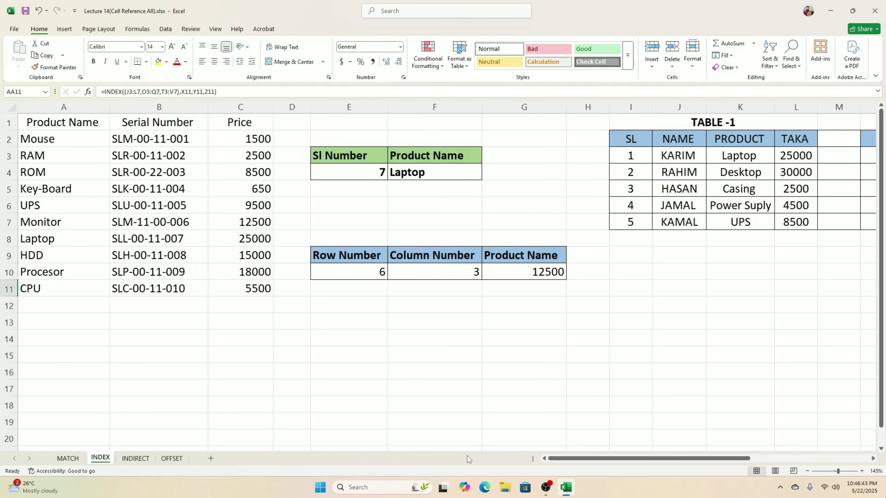
left_click(68, 459)
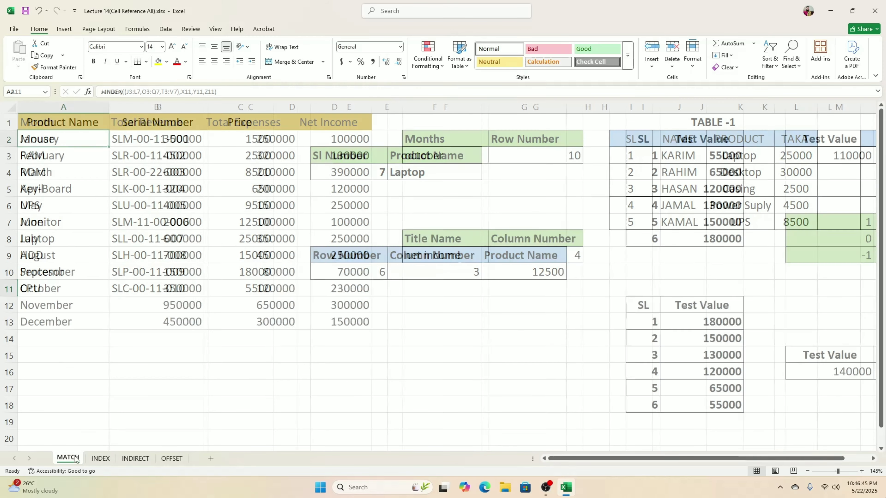
left_click(101, 458)
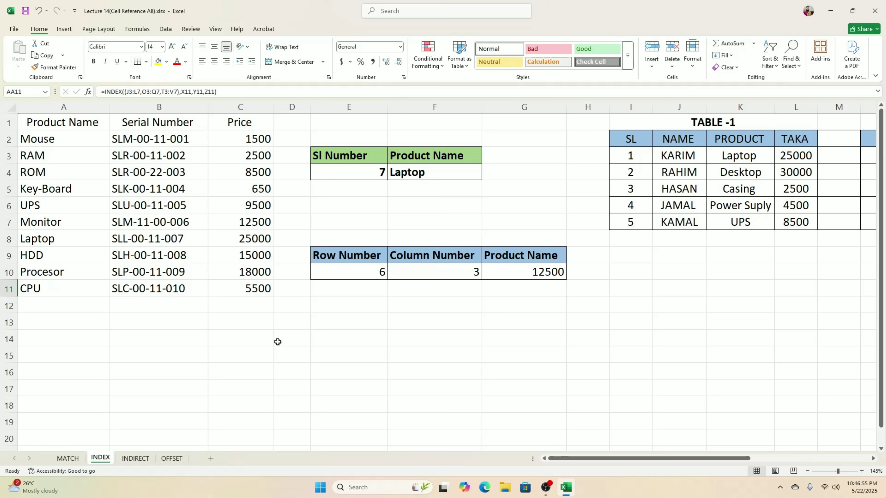
left_click_drag(289, 323, 290, 433)
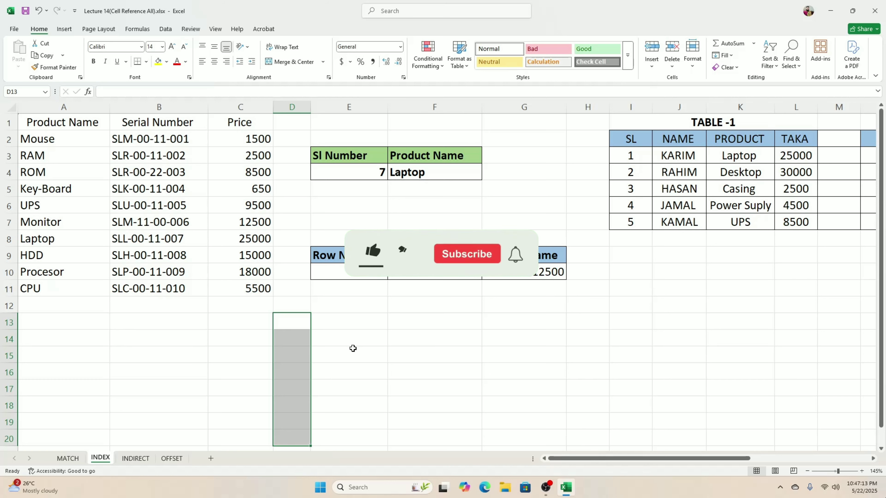
left_click_drag(261, 316, 307, 438)
left_click_drag(293, 323, 301, 433)
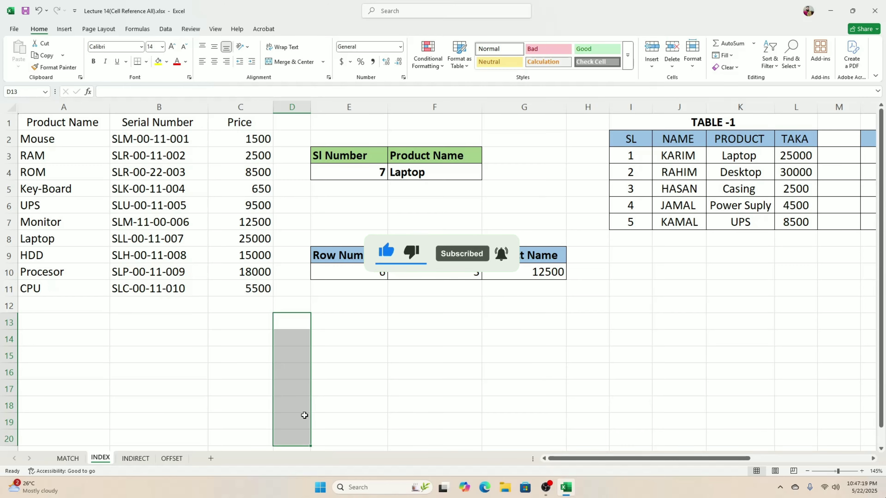
left_click(392, 333)
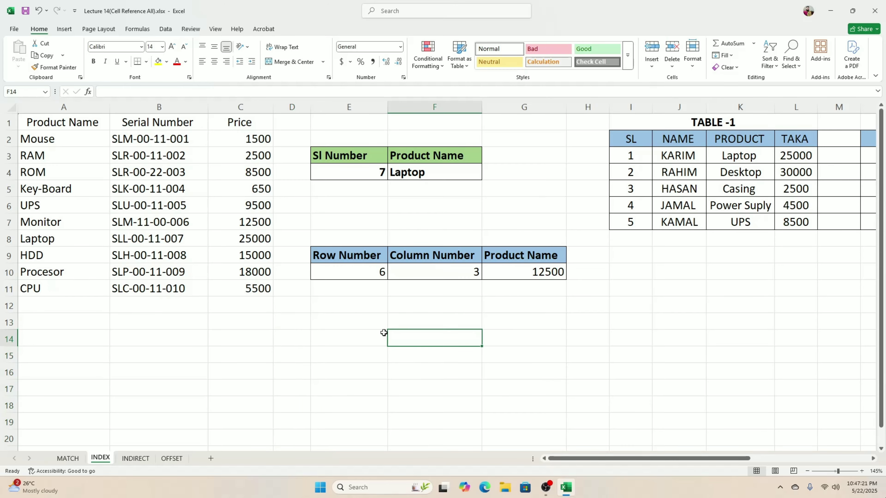
left_click(68, 458)
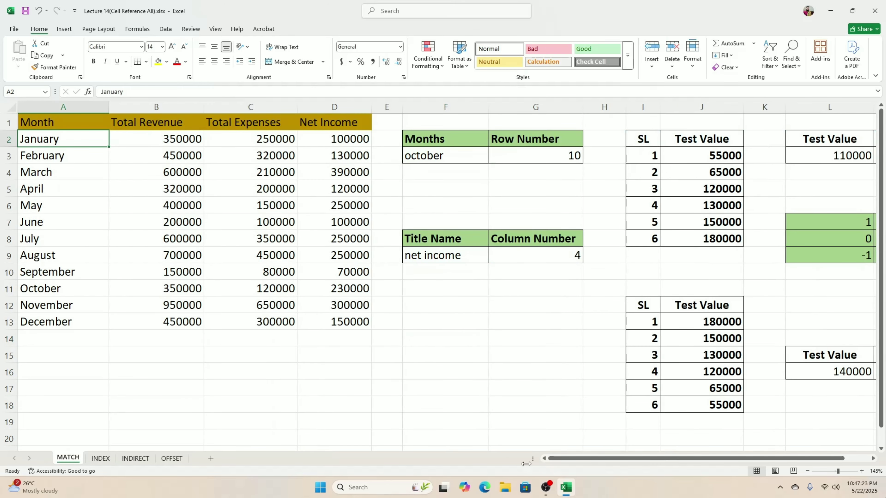